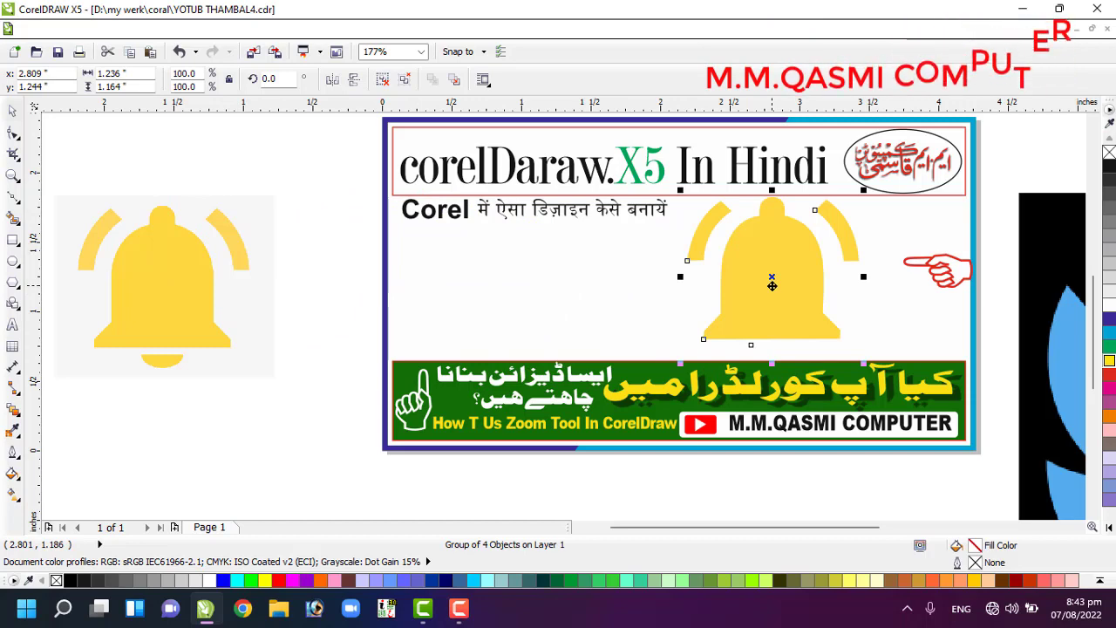
- Delete the traced yellow bell from the banner and move the bell reference image beyond the page's upper-right corner
left_click_drag(772, 278, 771, 268)
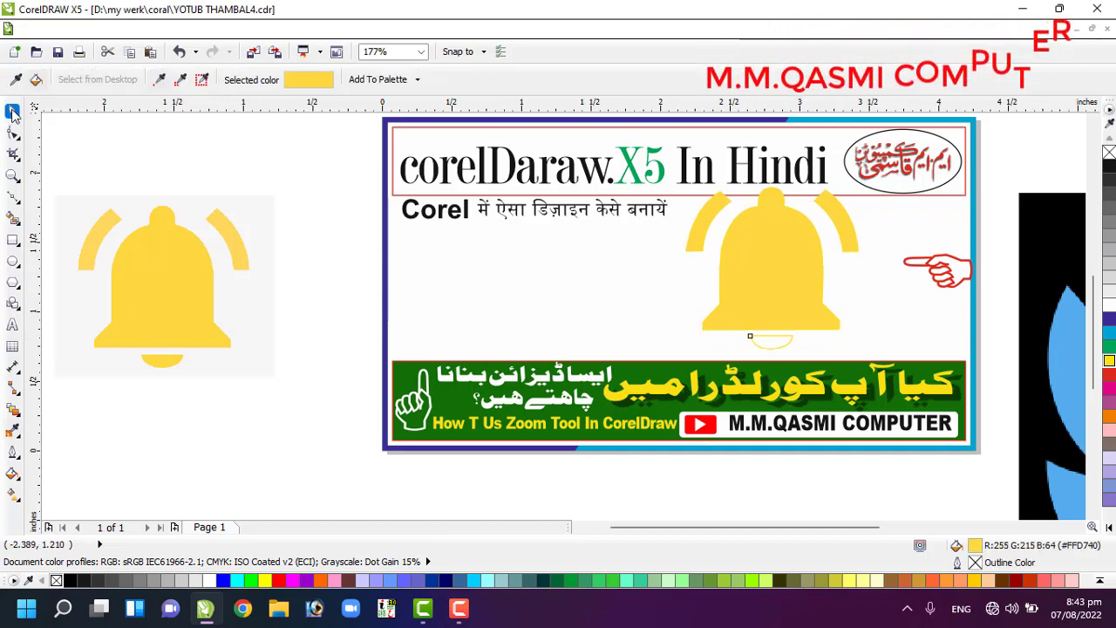
left_click(8, 111)
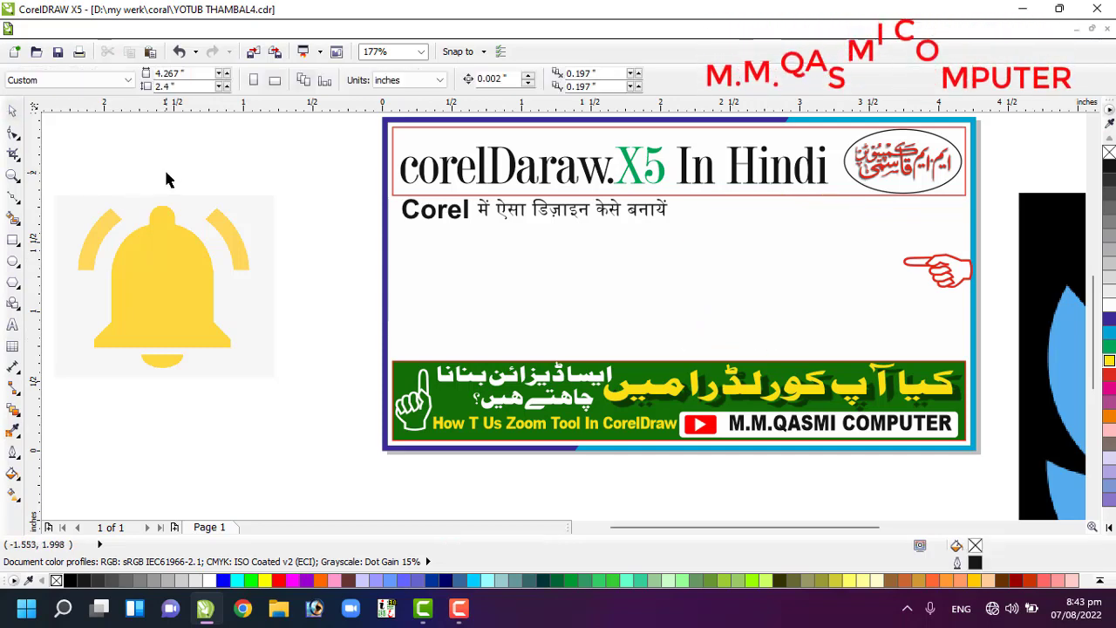
key("Delete")
left_click(123, 314)
left_click_drag(129, 310, 988, 155)
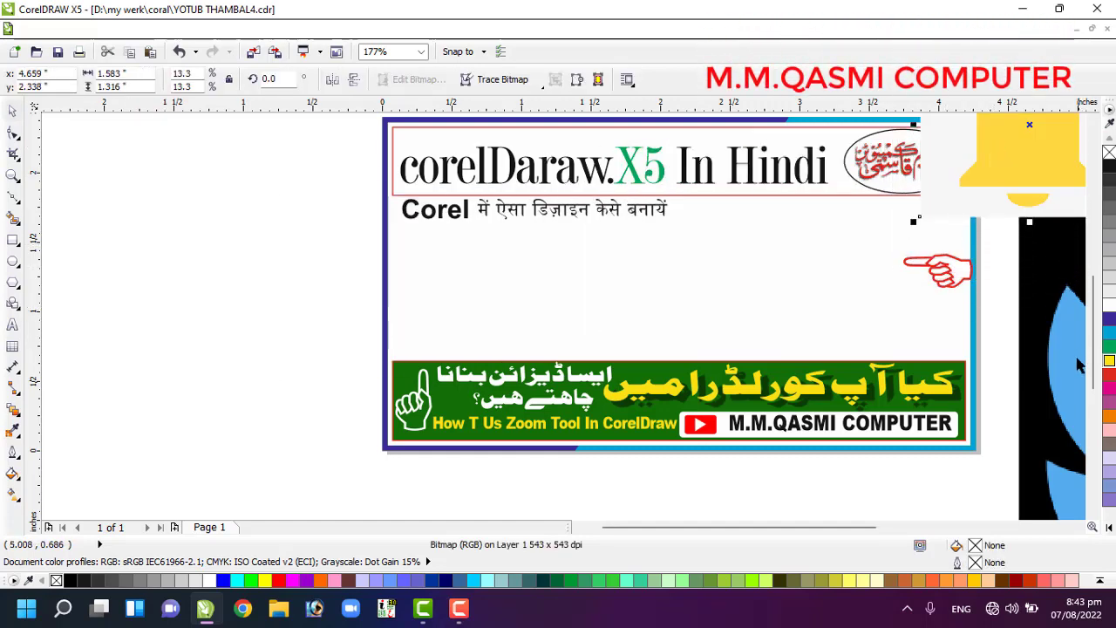
- Place the Twitter bird bitmap in the empty area left of the page and scale it down to about 1.885 inches square
left_click_drag(1078, 364, 117, 304)
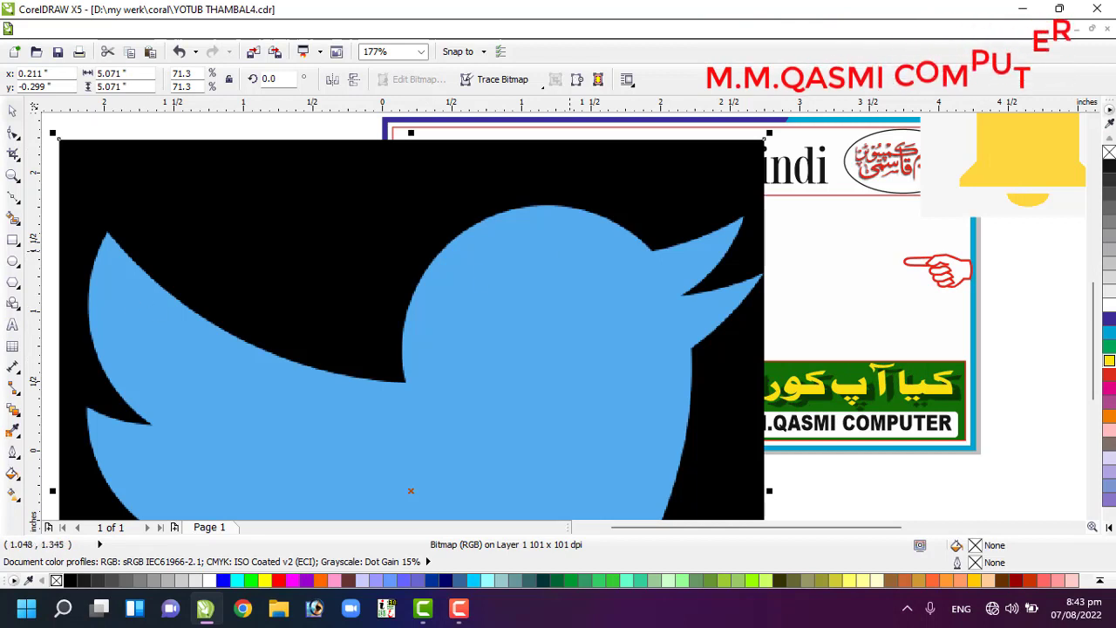
left_click_drag(770, 135, 410, 493)
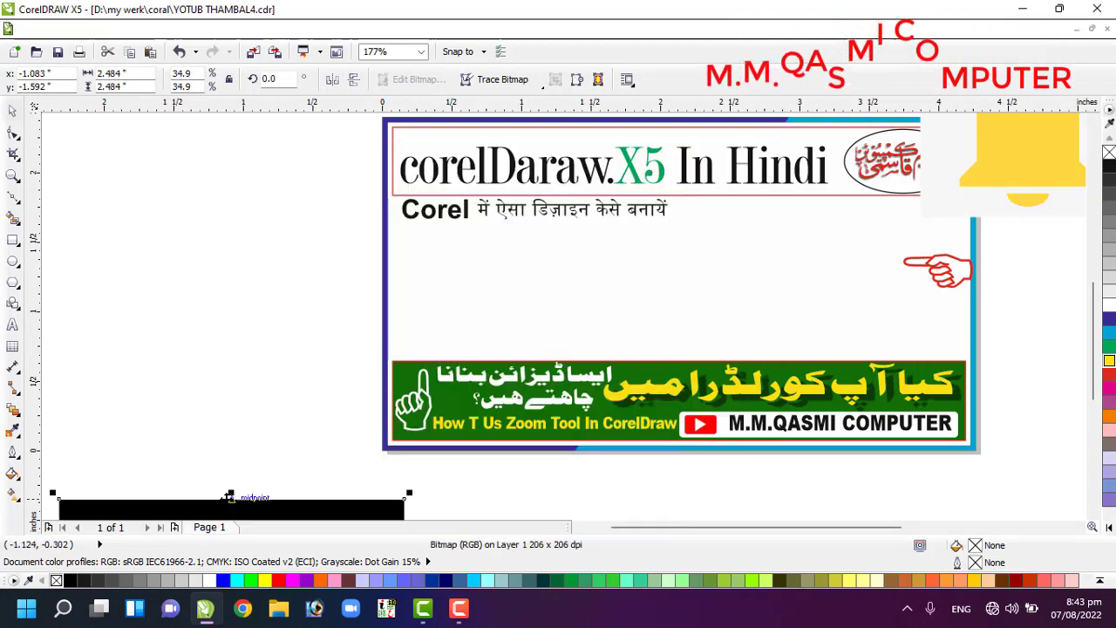
left_click_drag(226, 505, 291, 259)
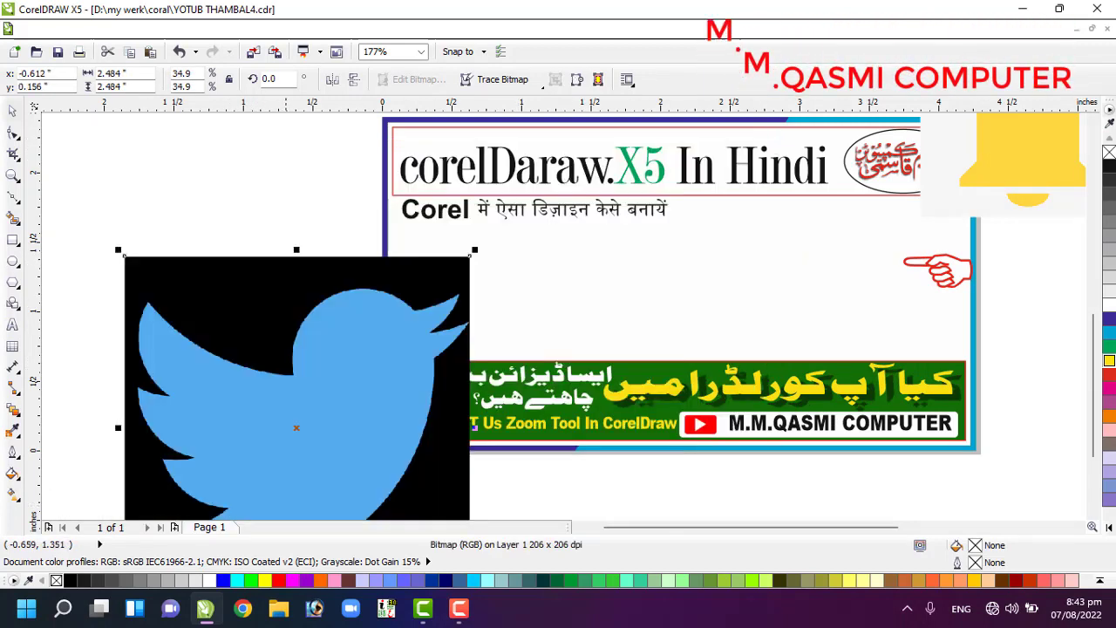
left_click(13, 196)
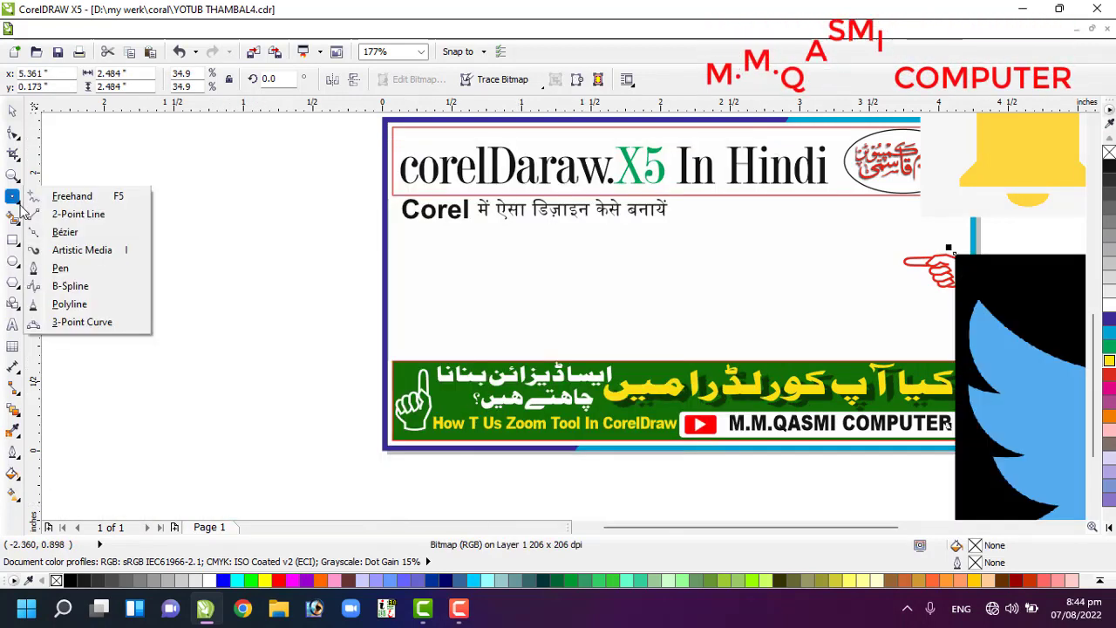
left_click(66, 268)
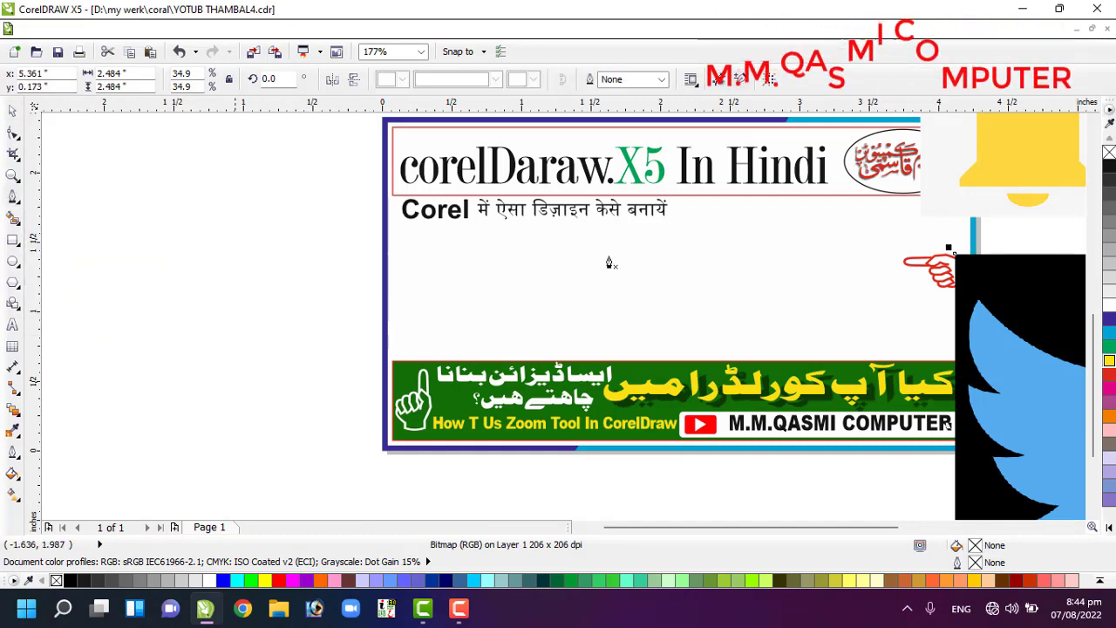
key("space")
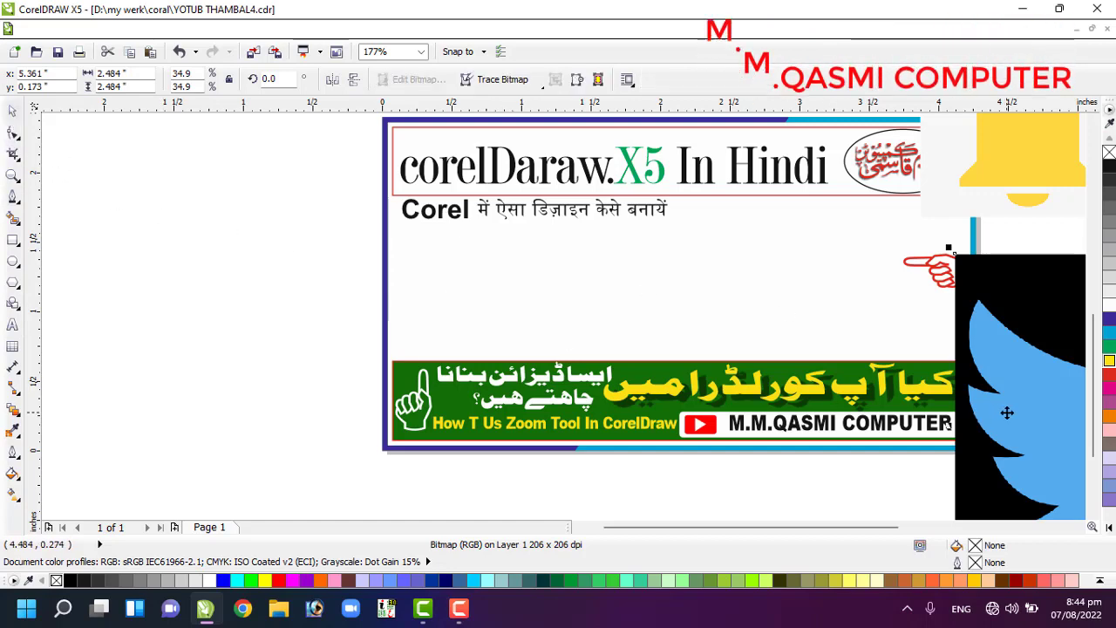
left_click_drag(1007, 412, 178, 289)
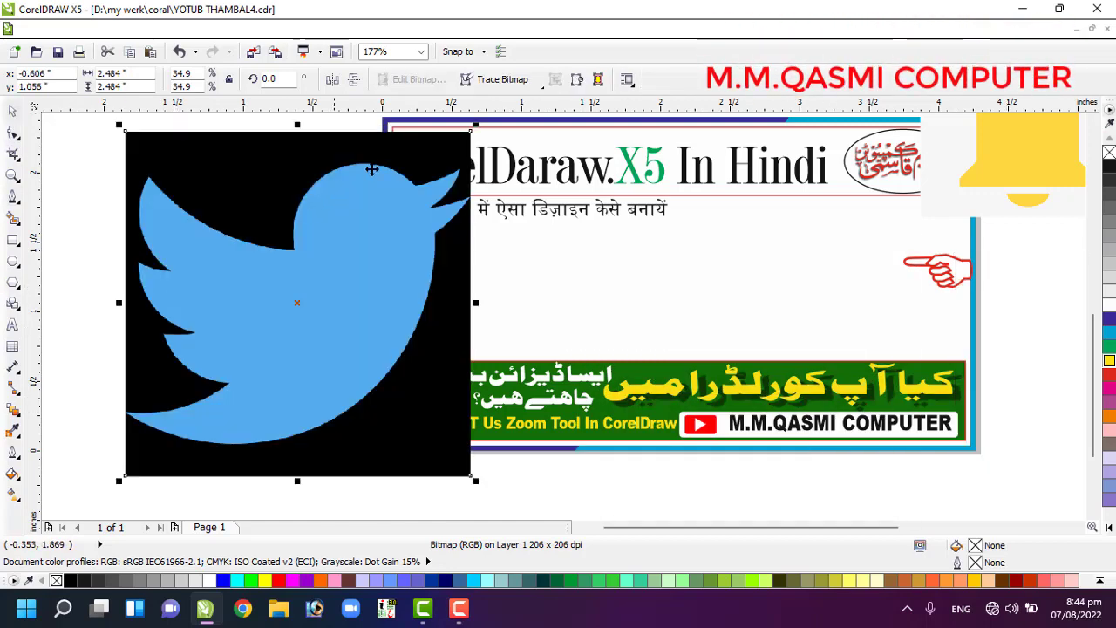
left_click_drag(470, 129, 388, 214)
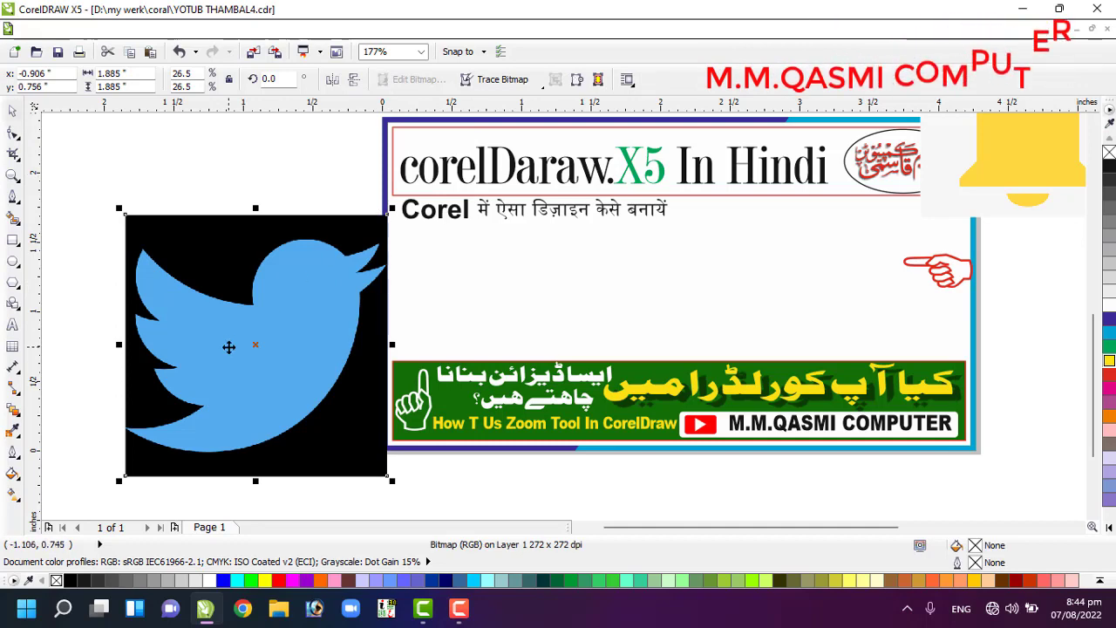
left_click_drag(229, 343, 199, 282)
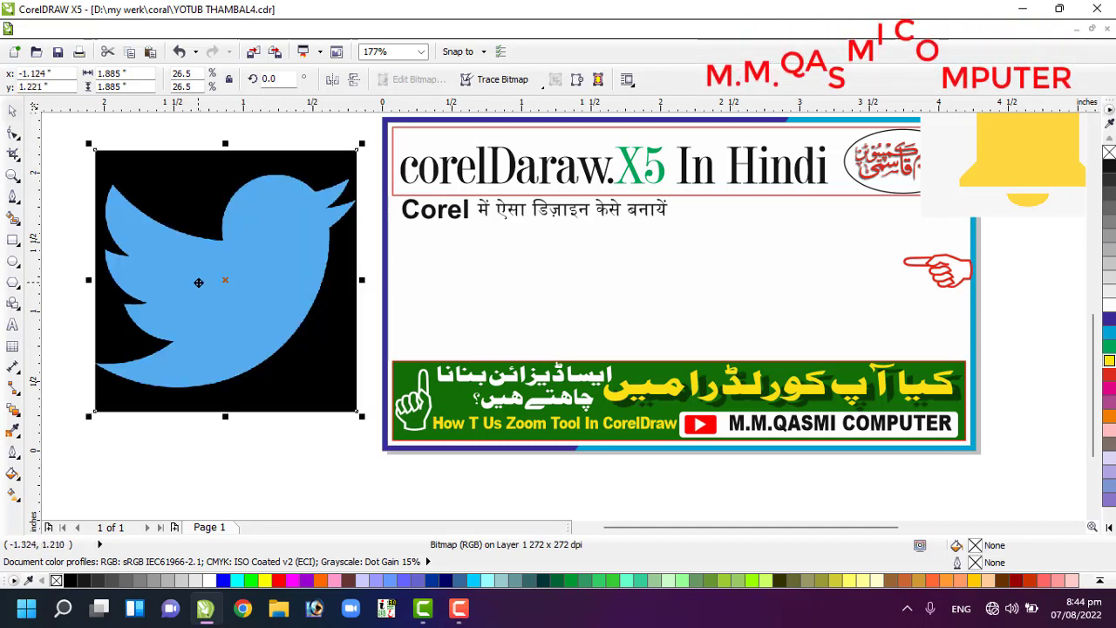
- Trace the wing's upper edge with the Pen tool, curving from the wing tip to the base of the head and ending in a corner node
left_click(14, 219)
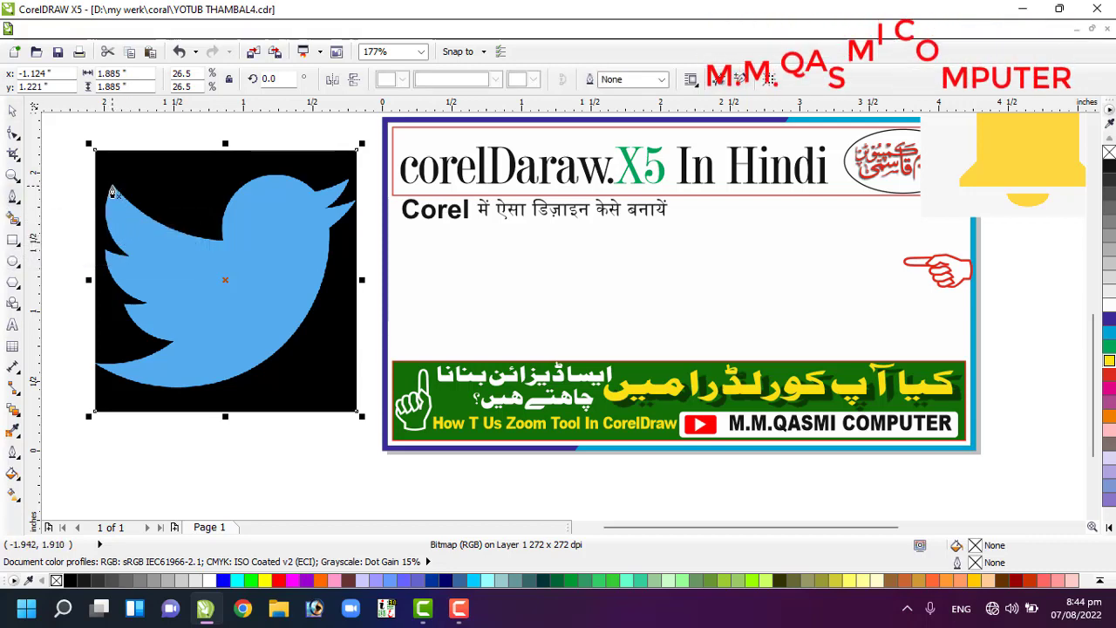
left_click(111, 190)
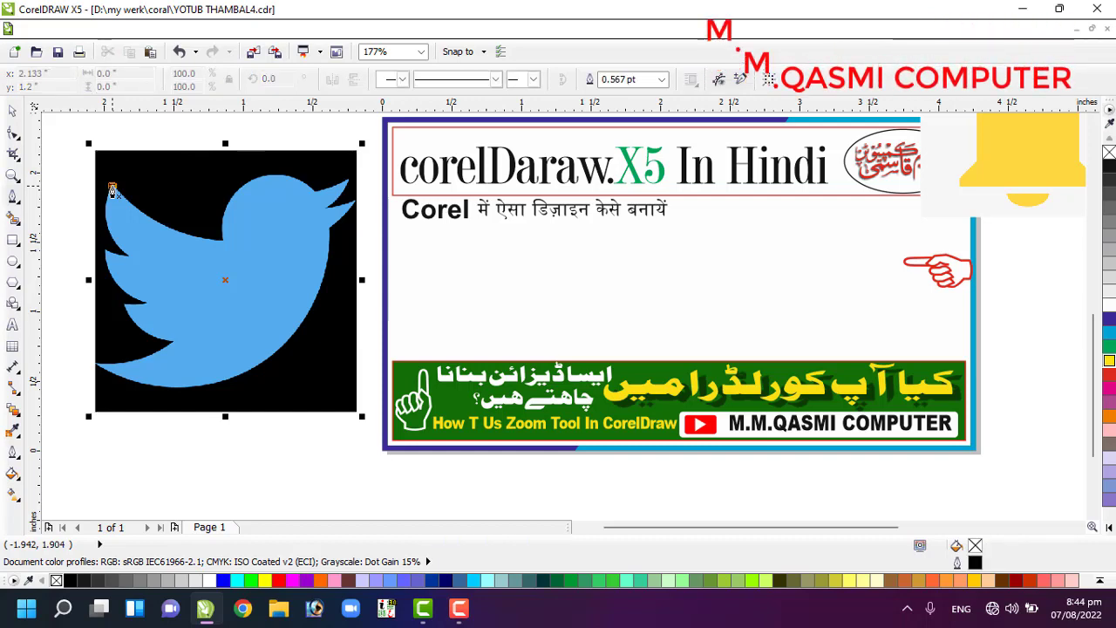
left_click(222, 246)
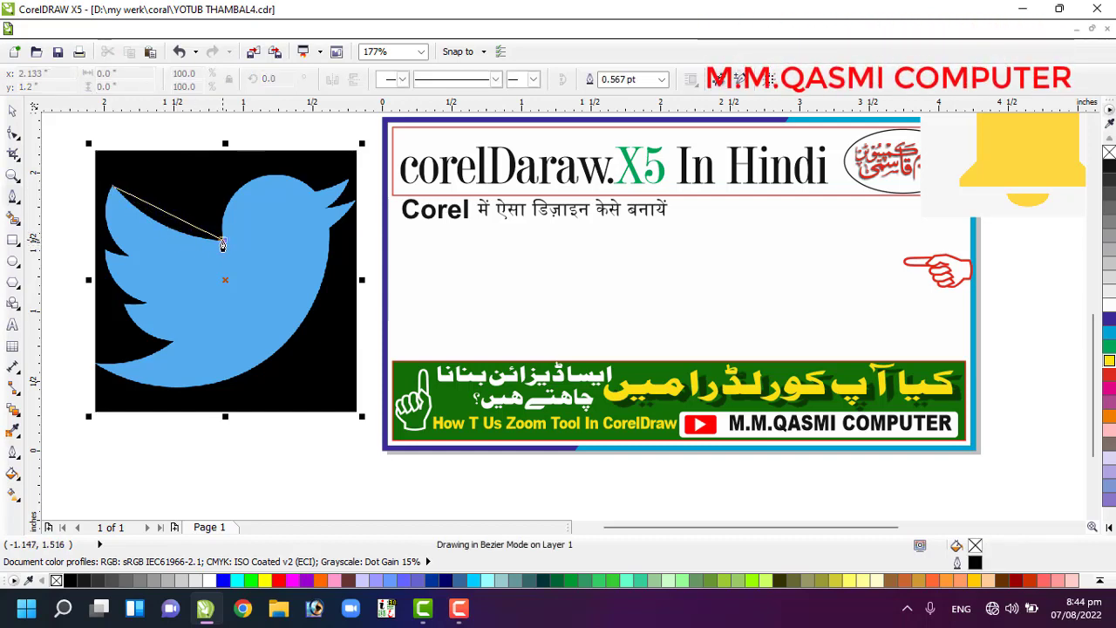
left_click_drag(222, 246, 286, 242)
key("space")
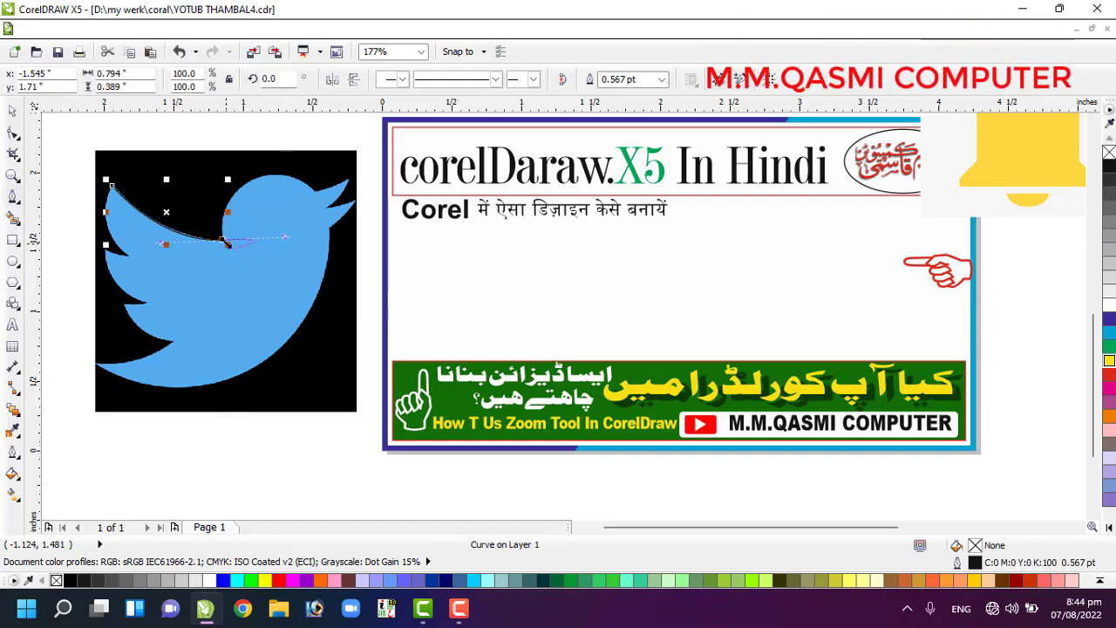
left_click(224, 242, "alt")
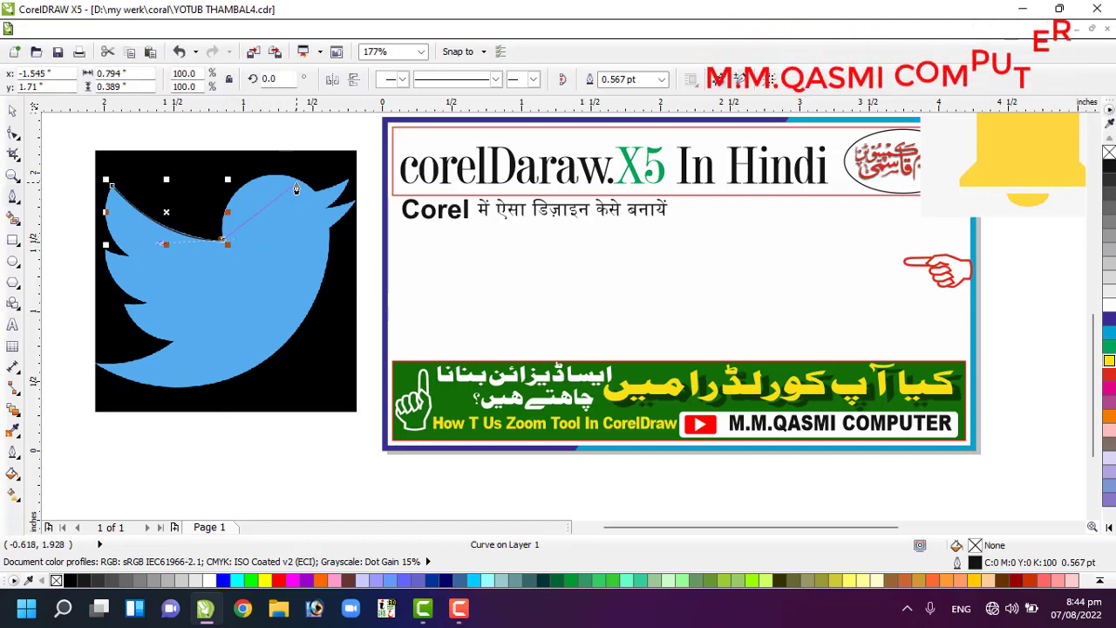
- Extend the Pen path over the curve of the bird's head to where the upper beak begins
left_click_drag(320, 192, 375, 208)
key("space")
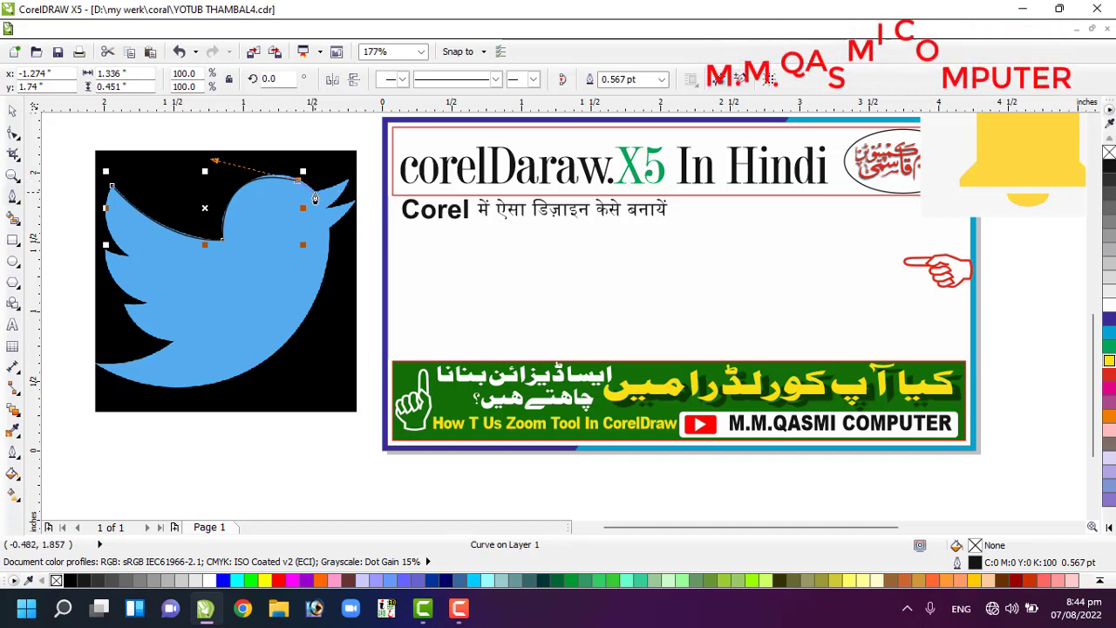
left_click_drag(316, 192, 320, 199)
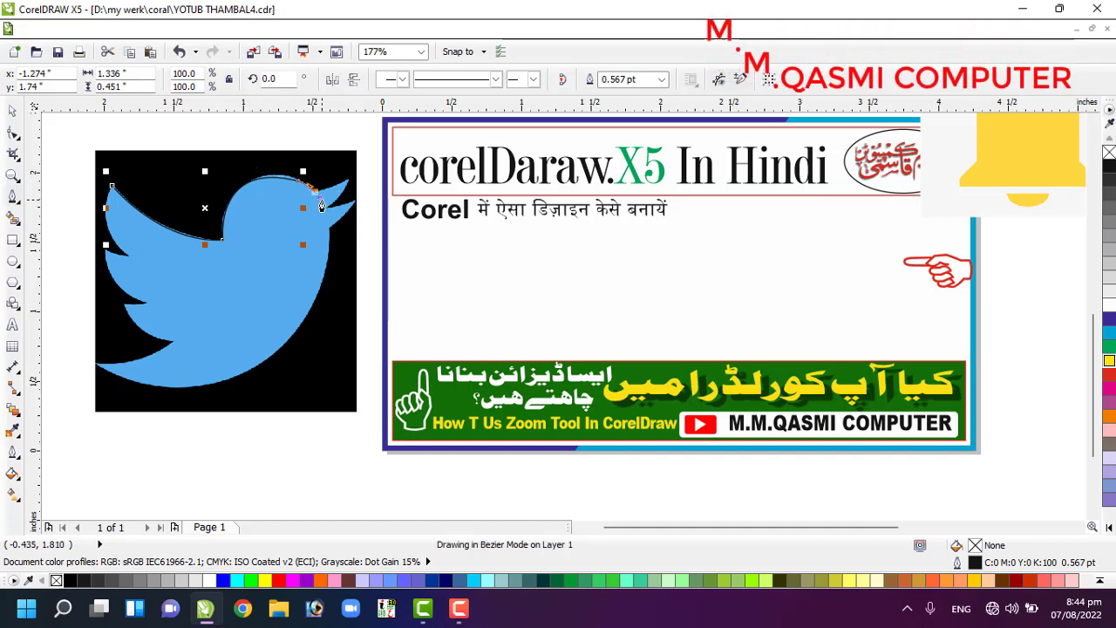
left_click_drag(320, 205, 314, 199)
key("space")
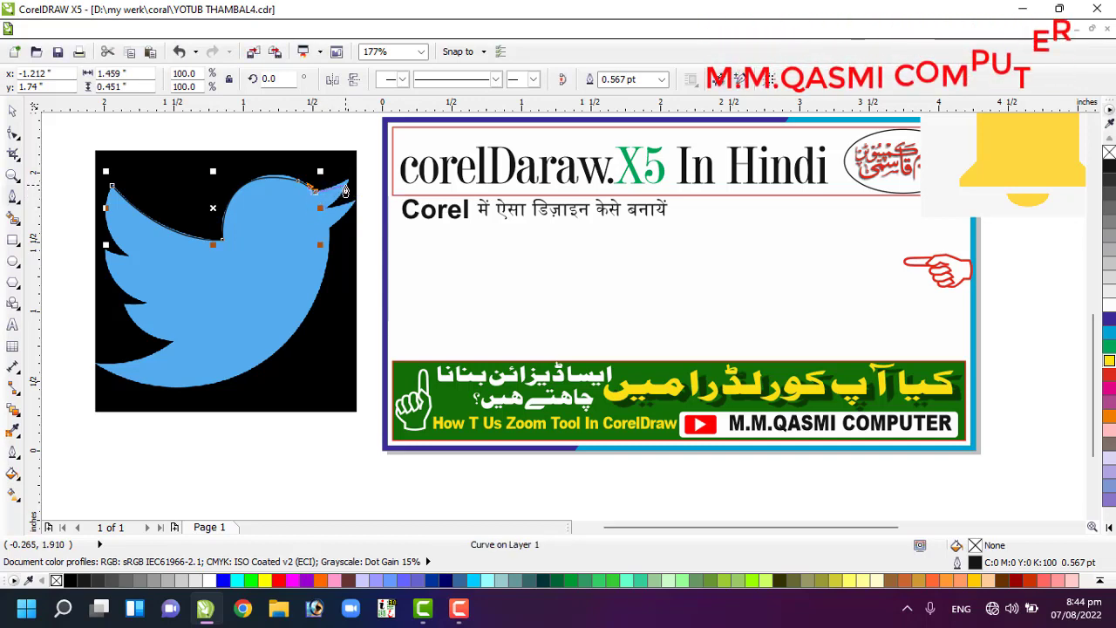
- Continue the Pen path from the end of the head curve along the upper beak's top edge to its tip
left_click(13, 173)
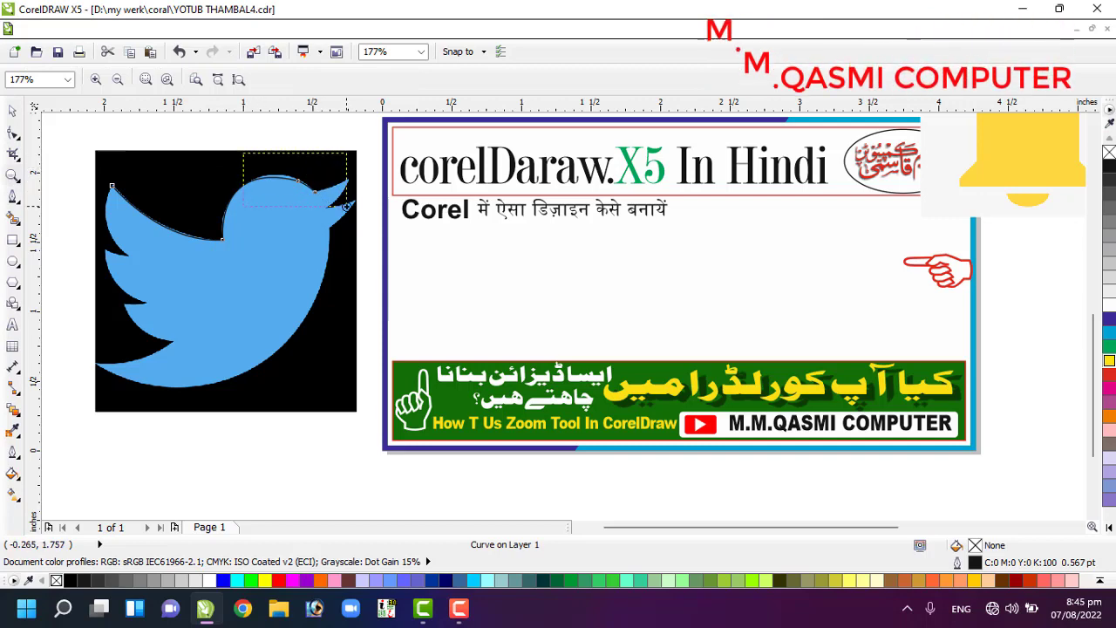
left_click_drag(346, 206, 346, 207)
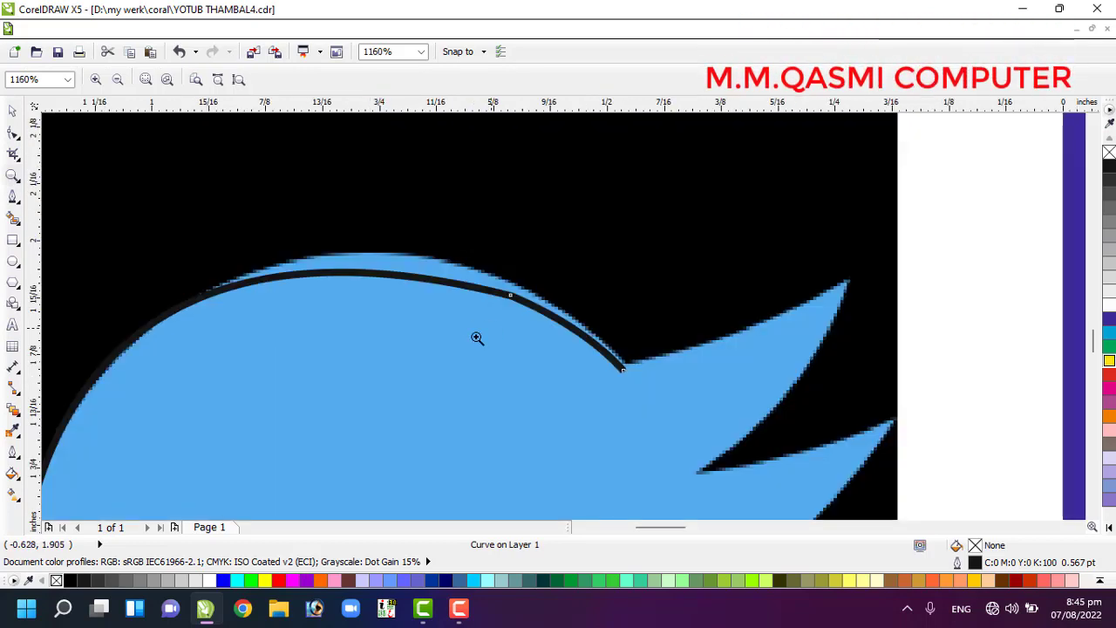
left_click(13, 197)
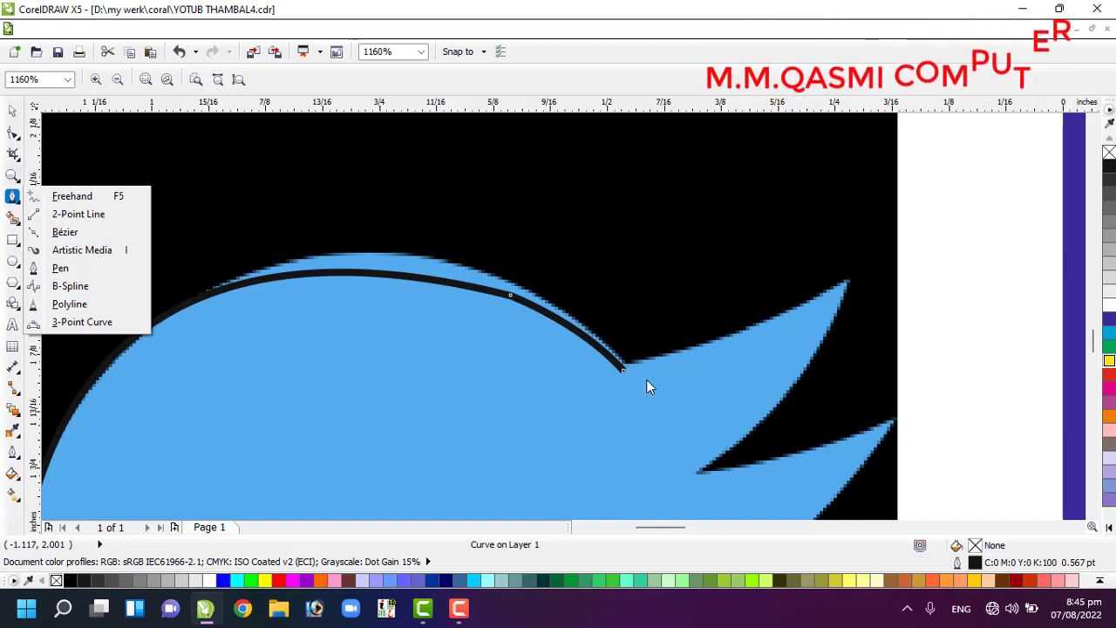
left_click(60, 270)
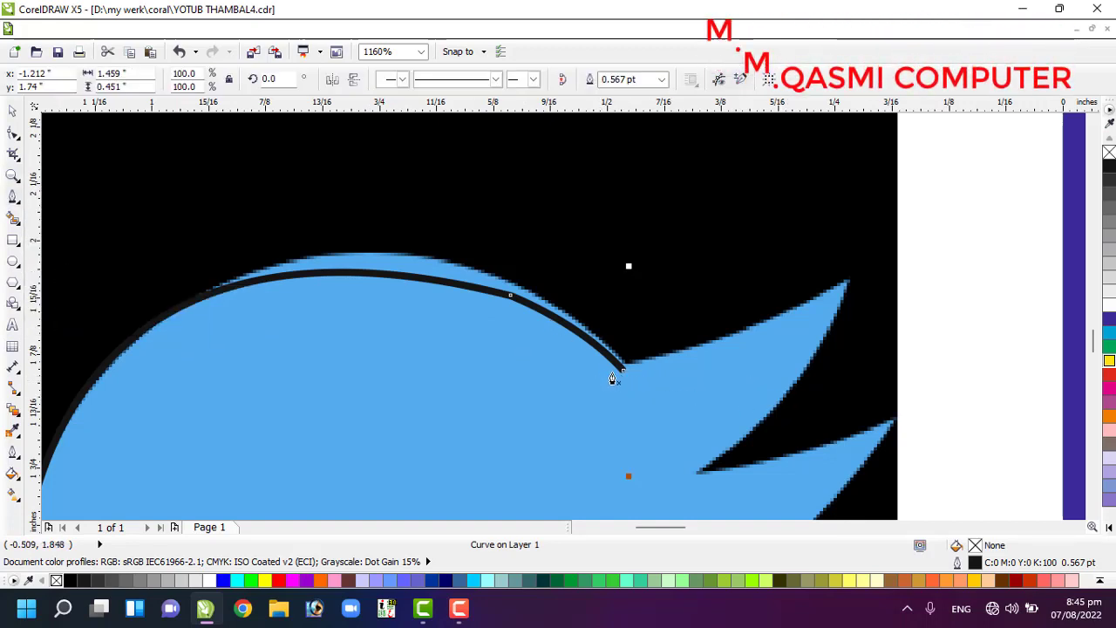
left_click(622, 370)
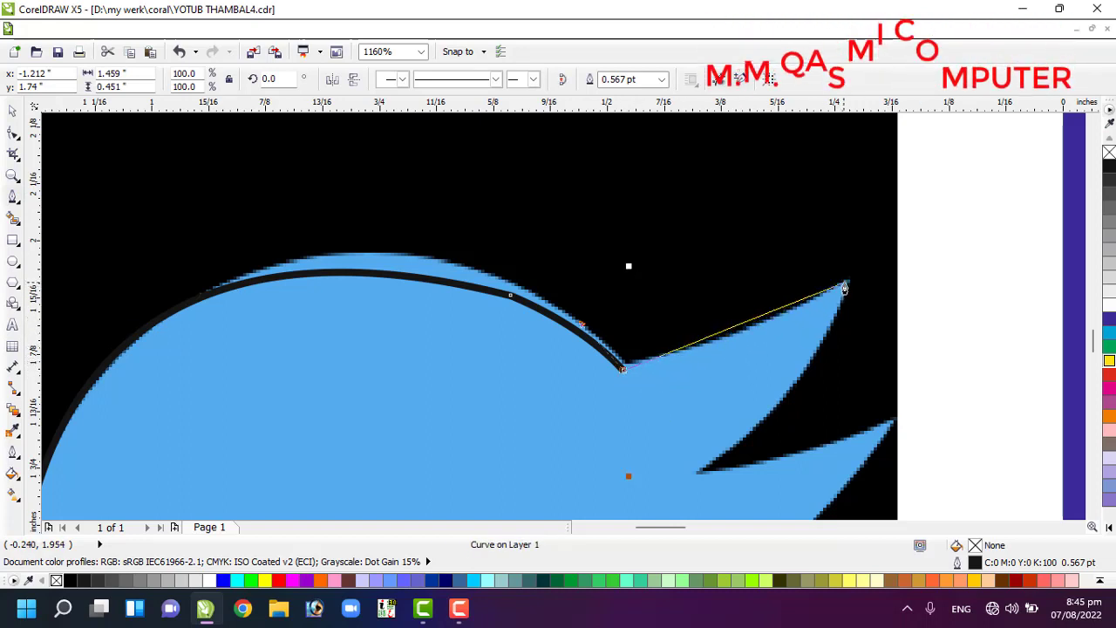
left_click(850, 282)
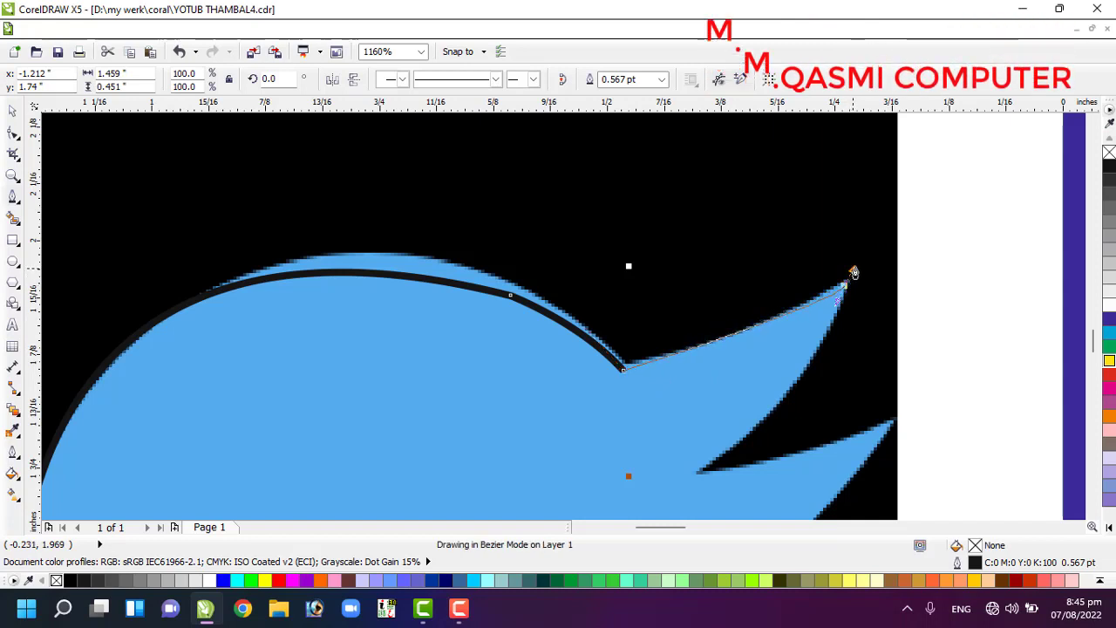
left_click_drag(853, 273, 881, 256)
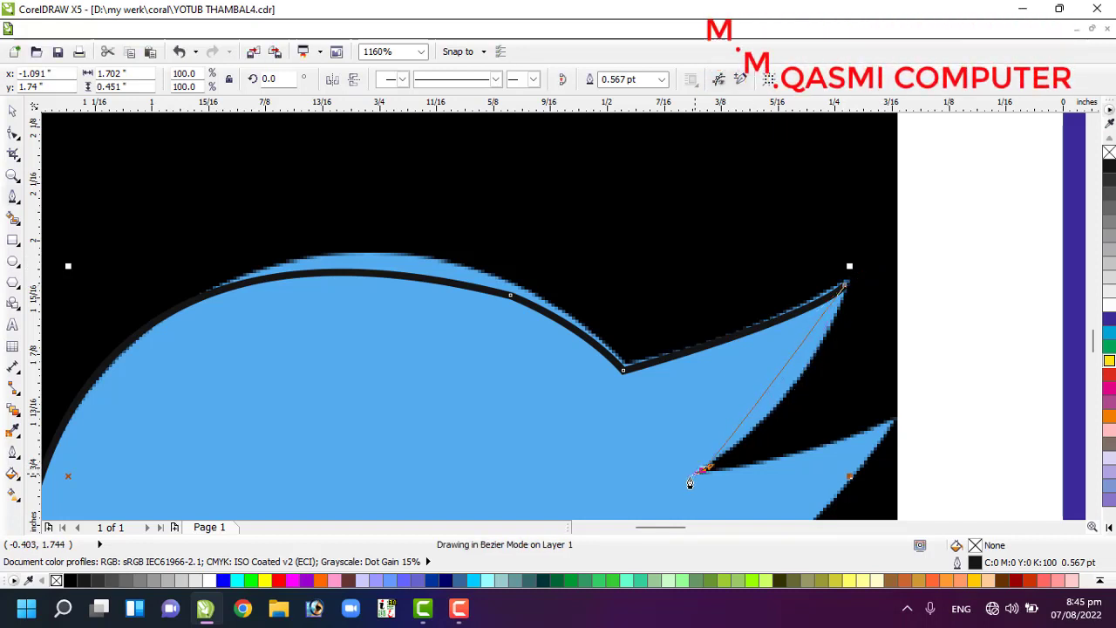
- Trace from the upper beak tip back to the notch and out to the lower beak tip, removing the tip's outgoing curve handle
left_click_drag(690, 482, 610, 525)
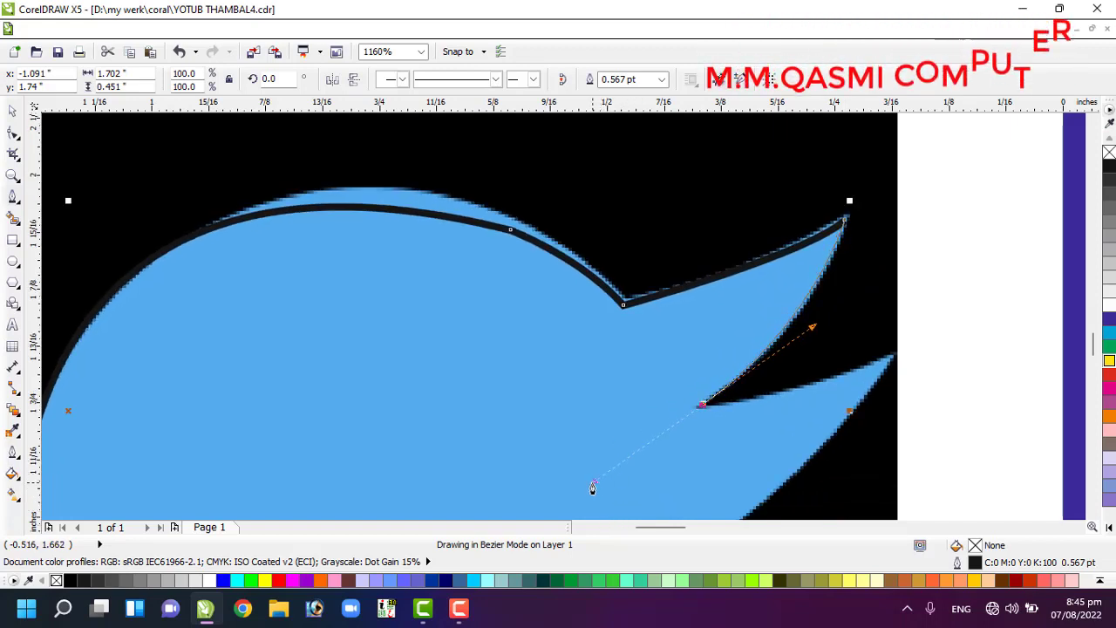
left_click_drag(593, 483, 594, 482)
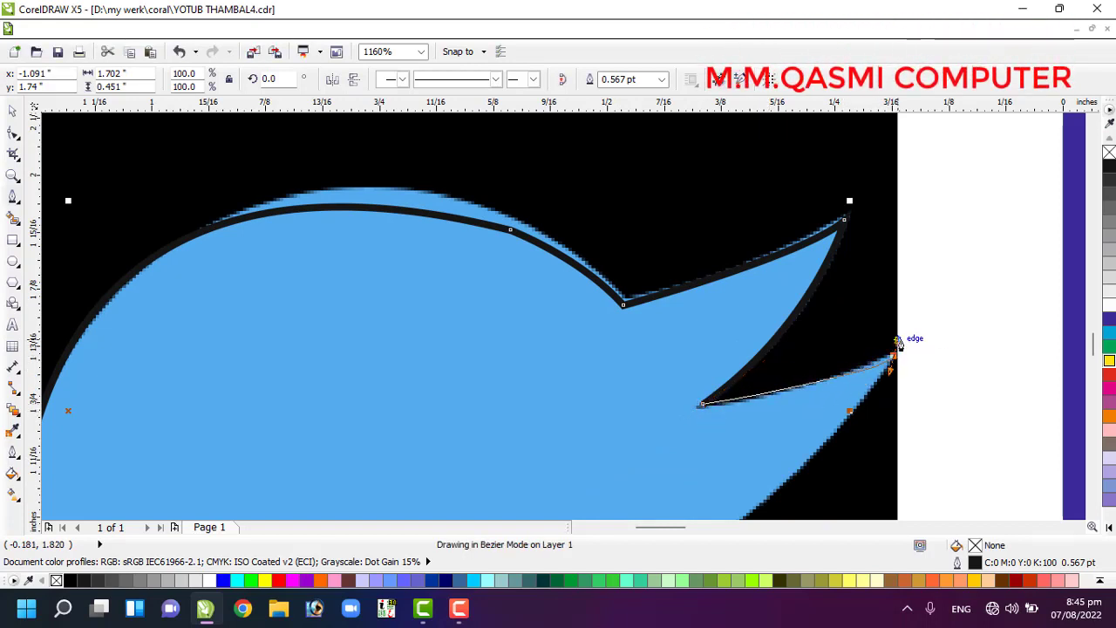
left_click_drag(935, 337, 950, 324)
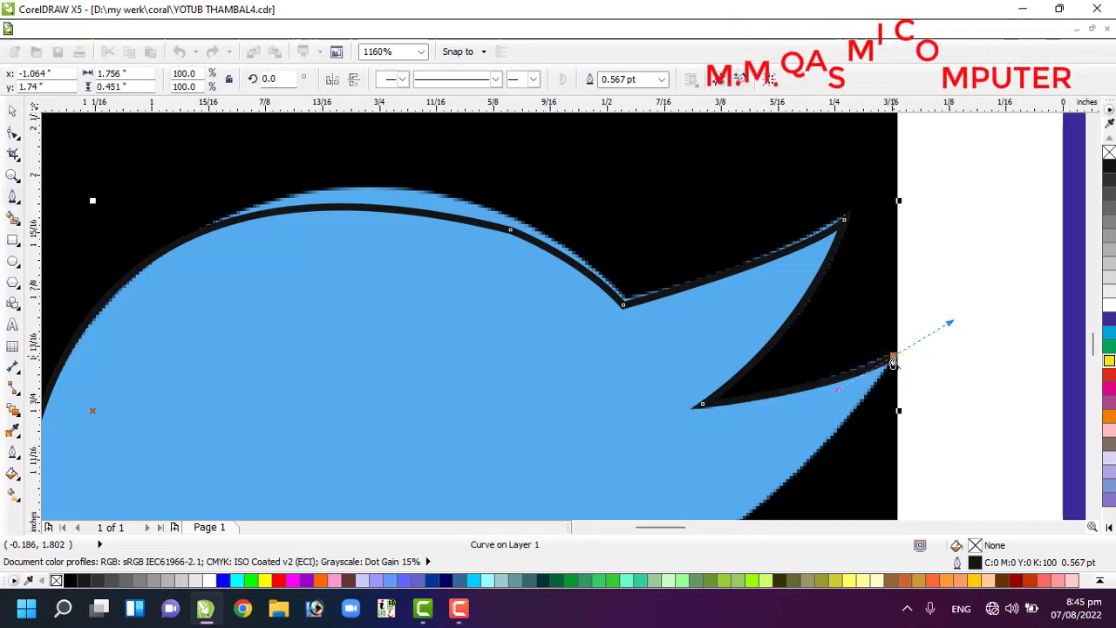
left_click(893, 358, "alt")
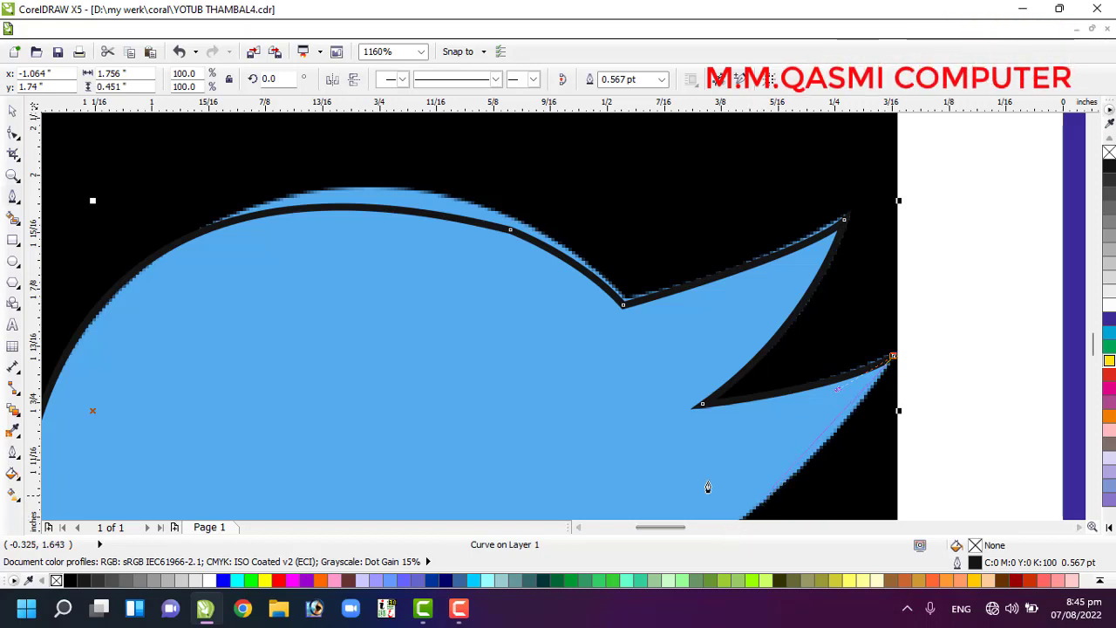
- Continue the Pen path from the lower beak tip with a straight segment to the throat where the beak meets the breast
left_click(13, 174)
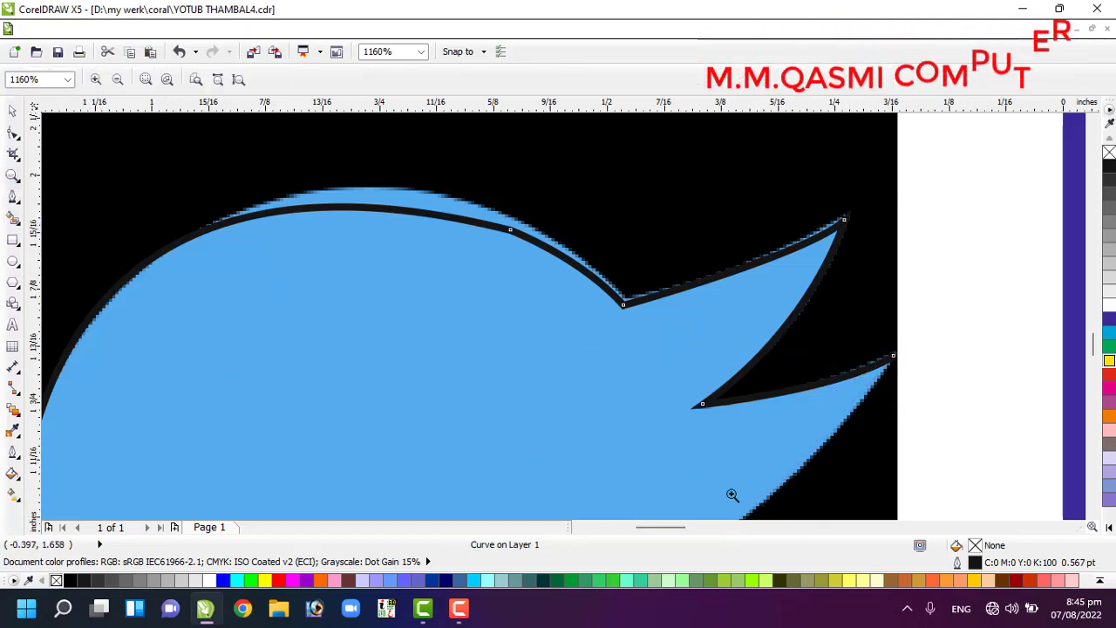
right_click(759, 496)
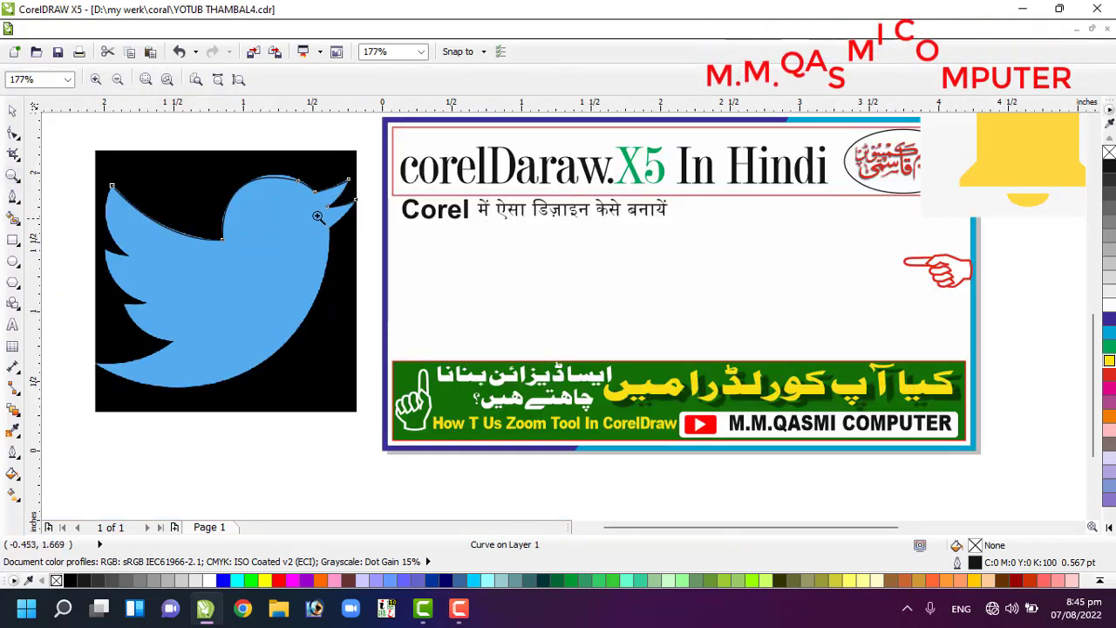
left_click_drag(359, 328, 364, 335)
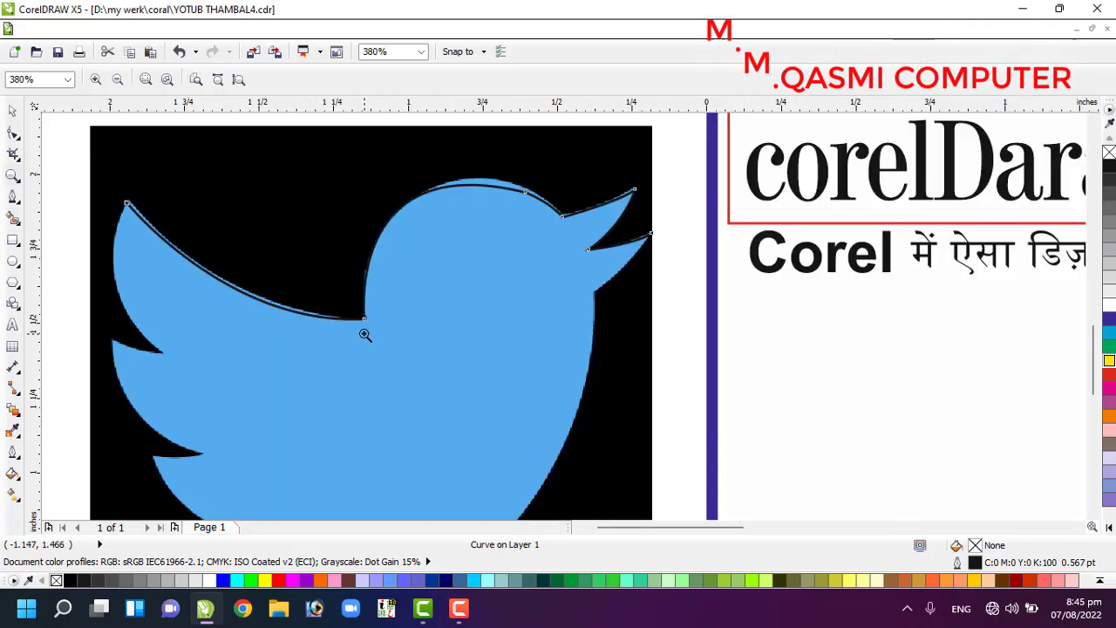
left_click(13, 199)
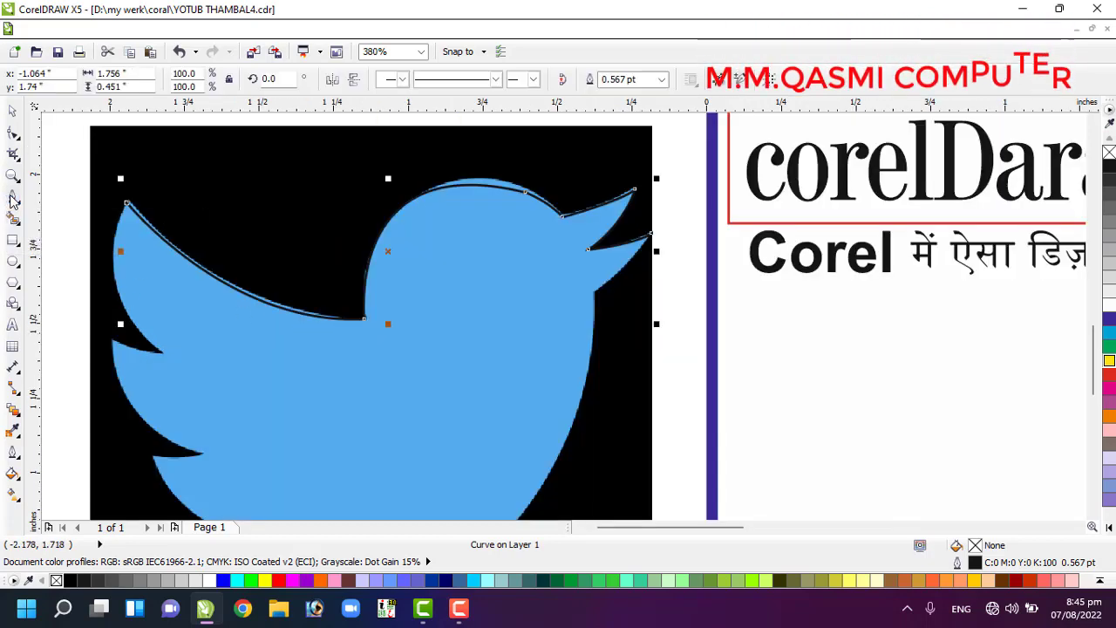
left_click(652, 235)
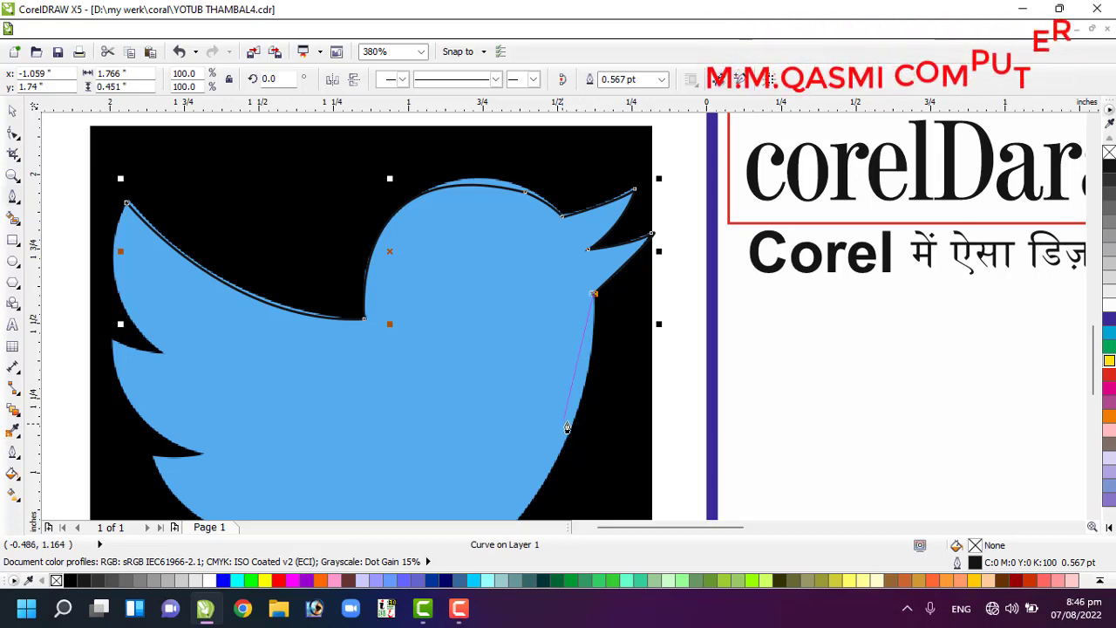
- Resume the Pen path at the throat and curve it down the breast, removing the new node's outgoing handle
key("Escape")
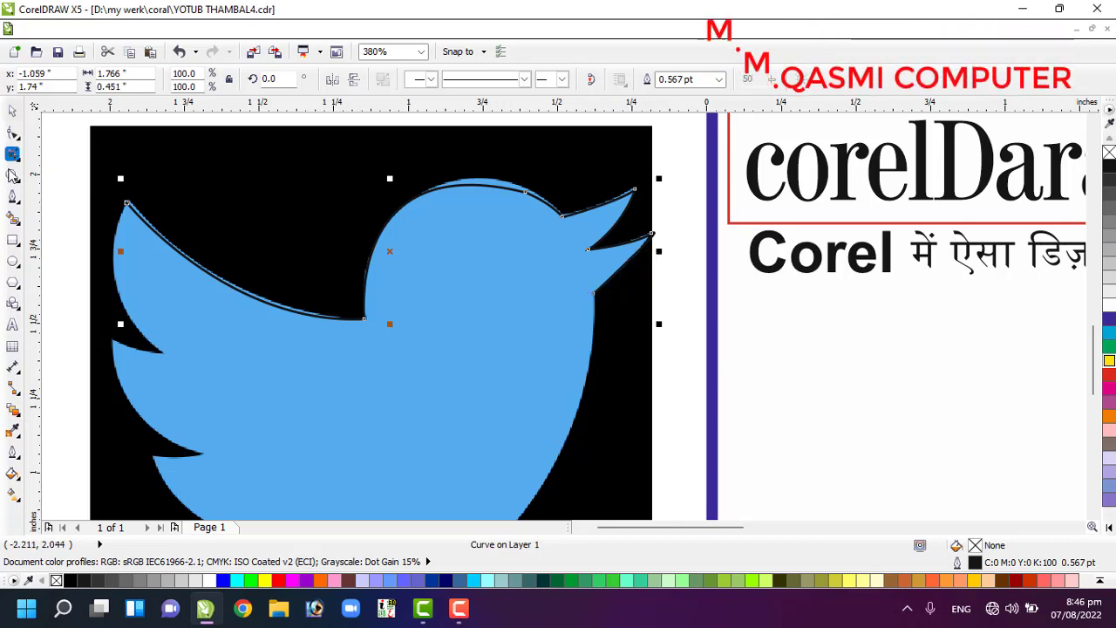
left_click(13, 197)
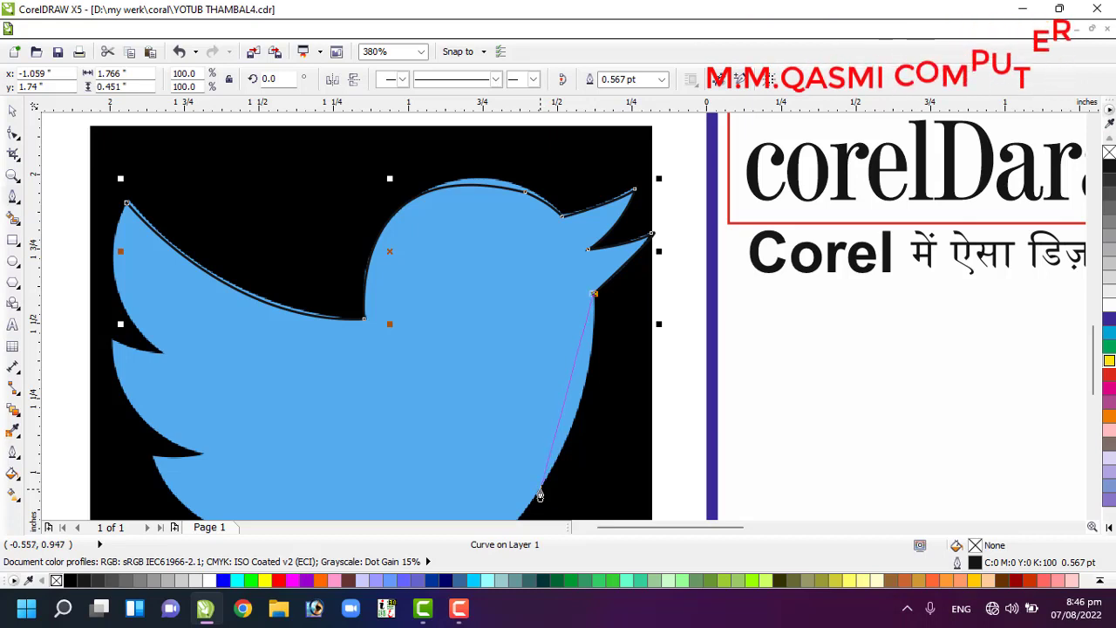
left_click_drag(539, 489, 513, 498)
scroll(497, 517, "down", 1)
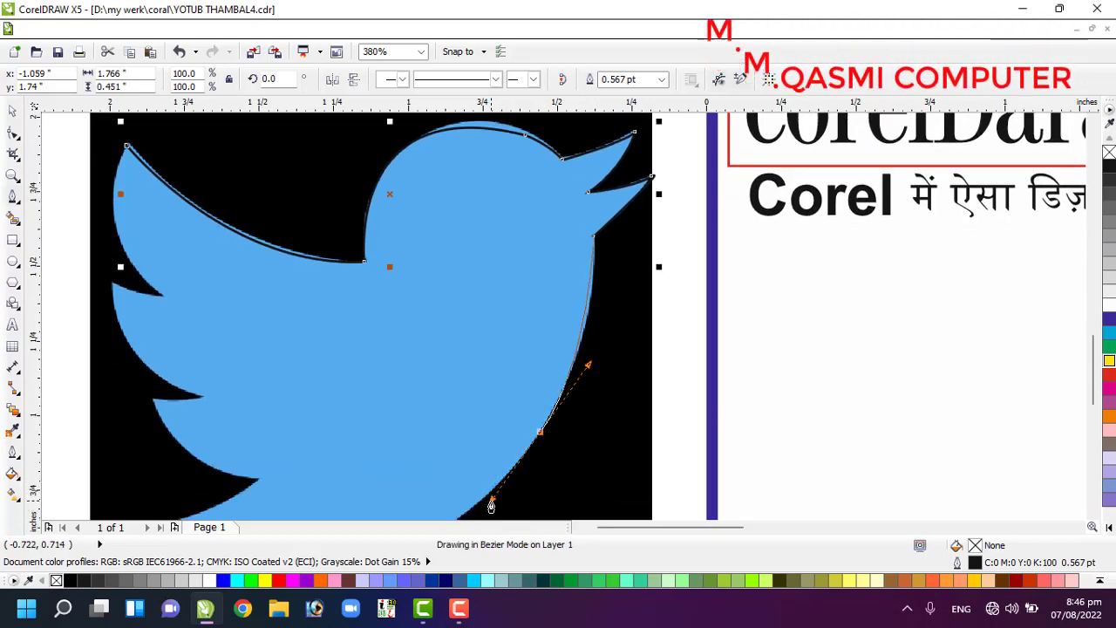
left_click_drag(491, 500, 490, 501)
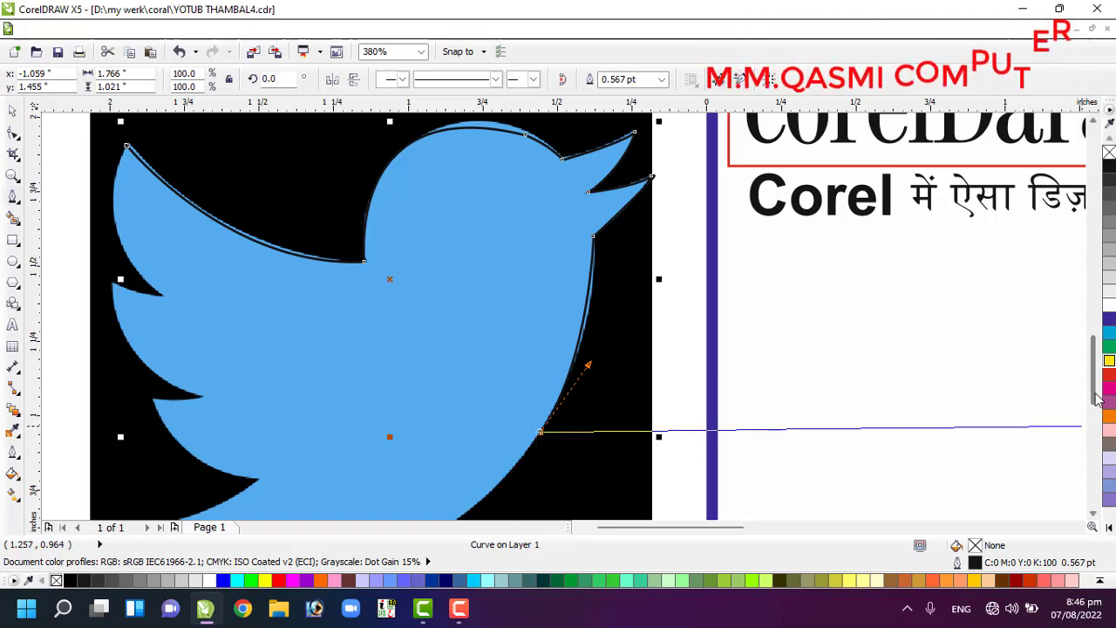
- Curve the Pen path along the belly to the lowest point of the body, ending in a node without an outgoing handle
left_click_drag(1093, 397, 1093, 419)
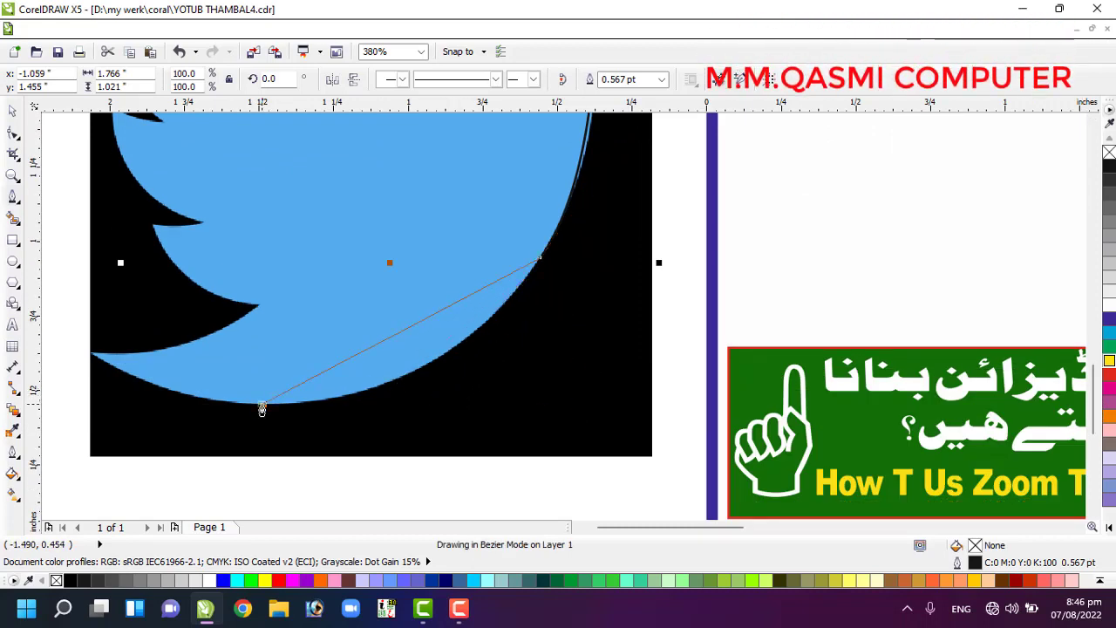
left_click_drag(260, 404, 90, 395)
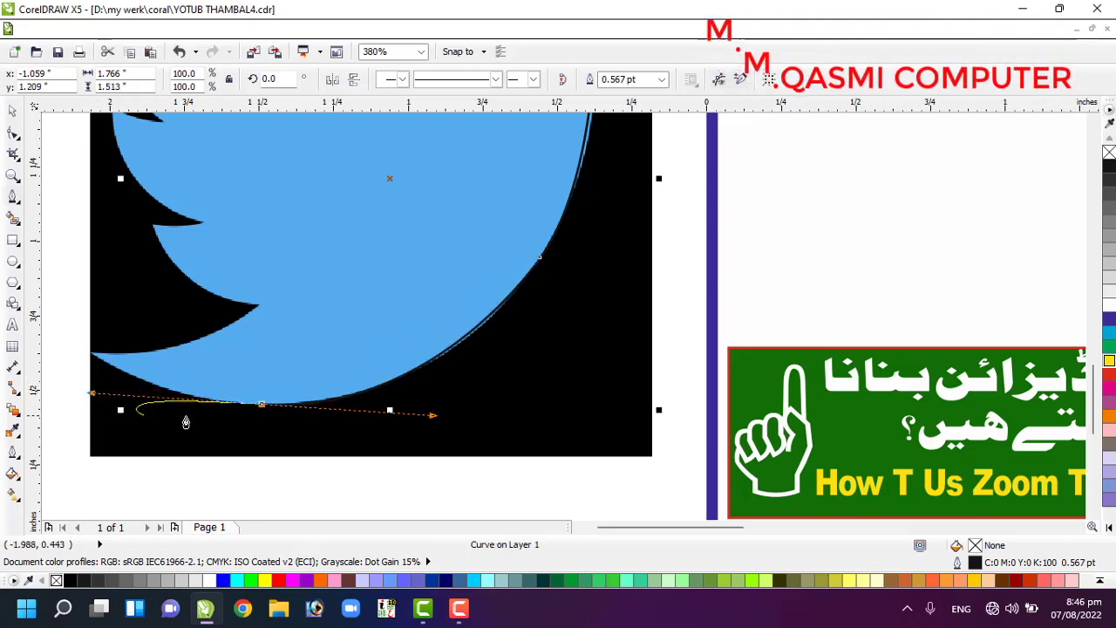
left_click(261, 407)
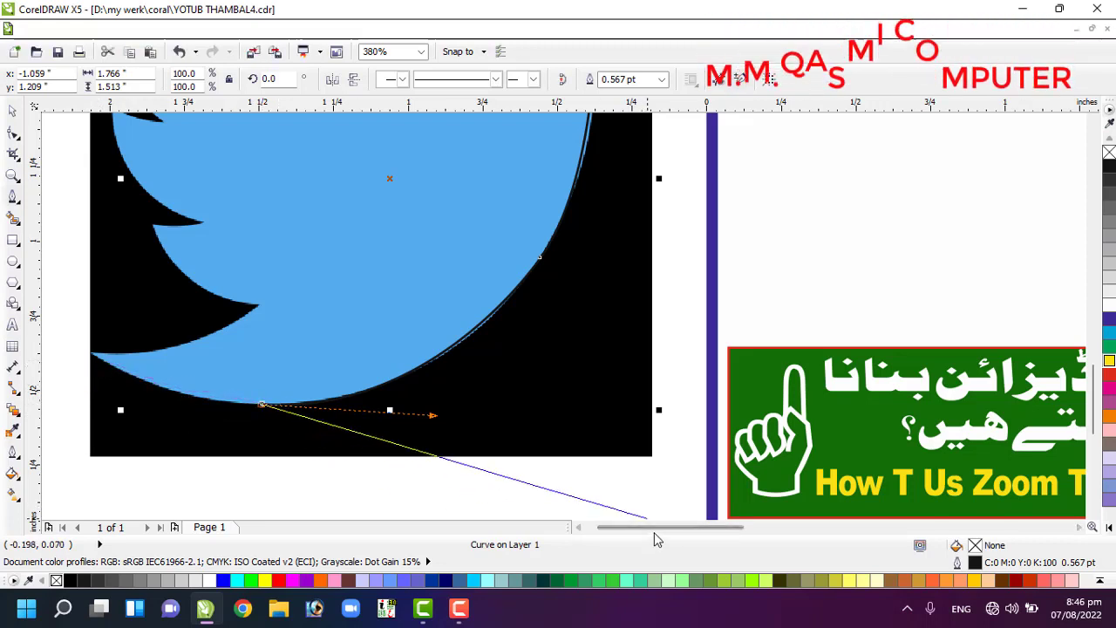
- Trace from the belly's lowest point out to the tail tip and back along the tail's upper edge to the notch
left_click_drag(655, 529, 651, 529)
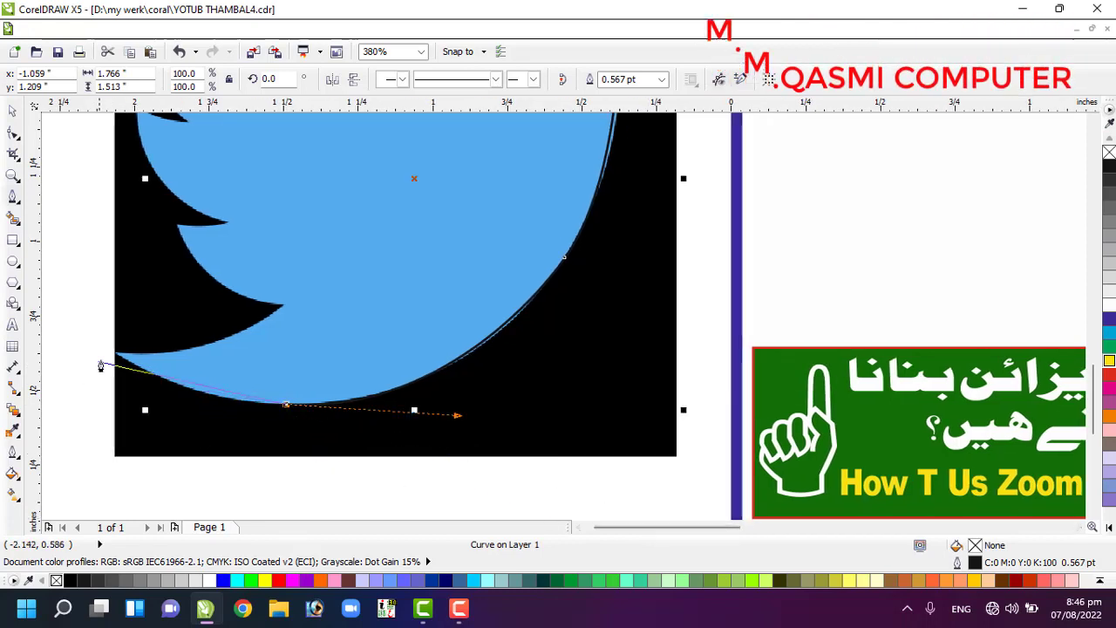
mouse_move(114, 355)
left_mouse_down()
mouse_move(101, 324)
mouse_move(71, 321)
left_mouse_up()
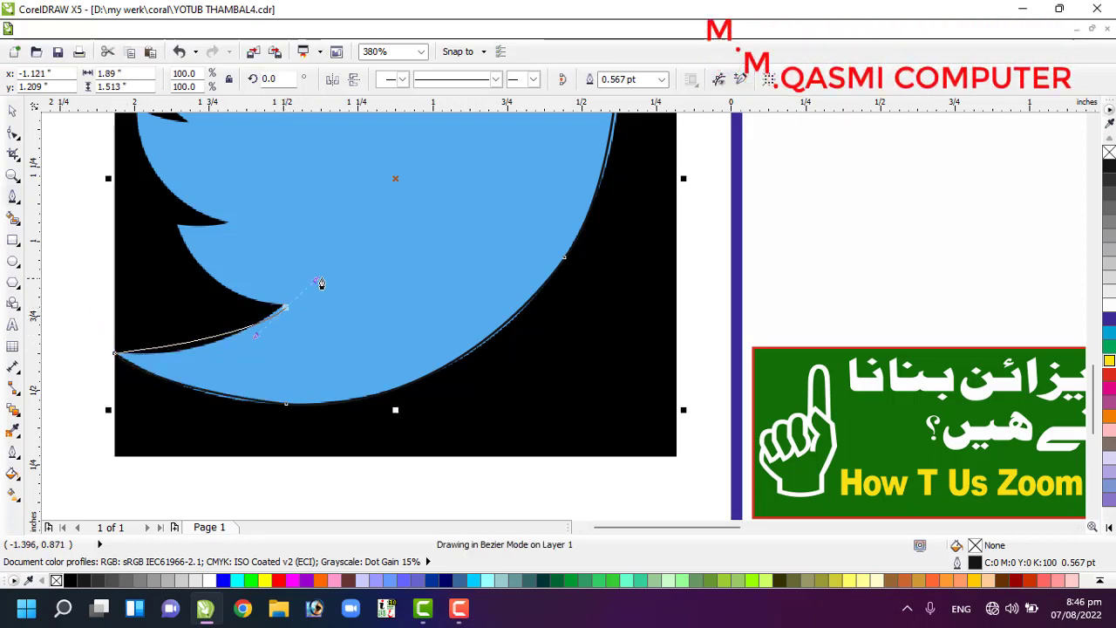
left_click_drag(321, 283, 379, 254)
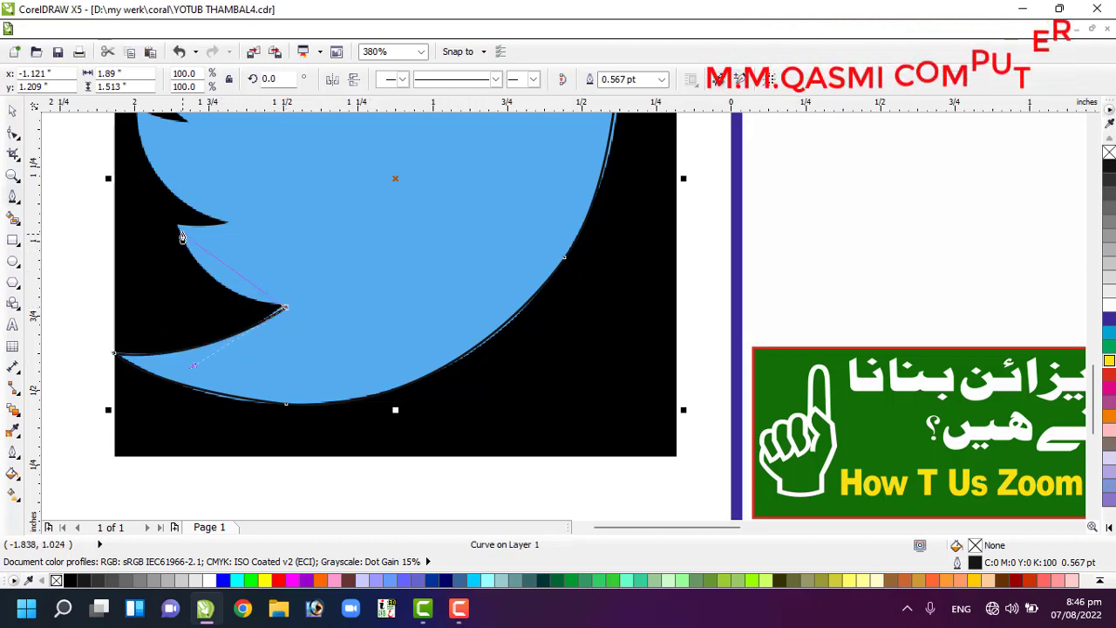
- Trace the lower and middle wing feathers around their tips and notches, ending in a corner node below the upper feather
left_click_drag(174, 186, 159, 171)
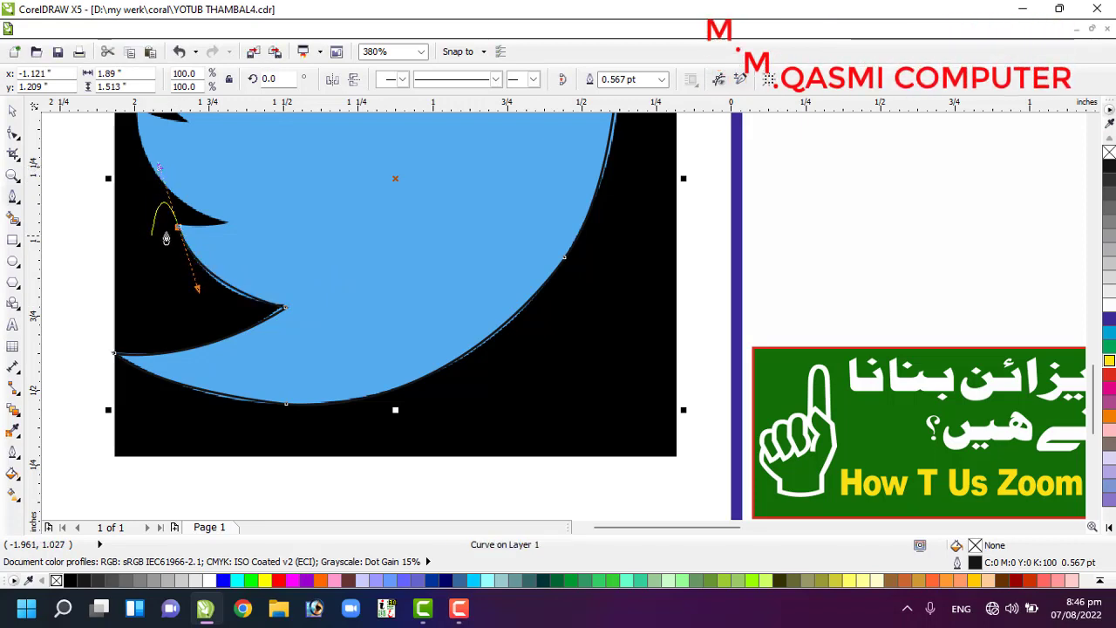
left_click(228, 230)
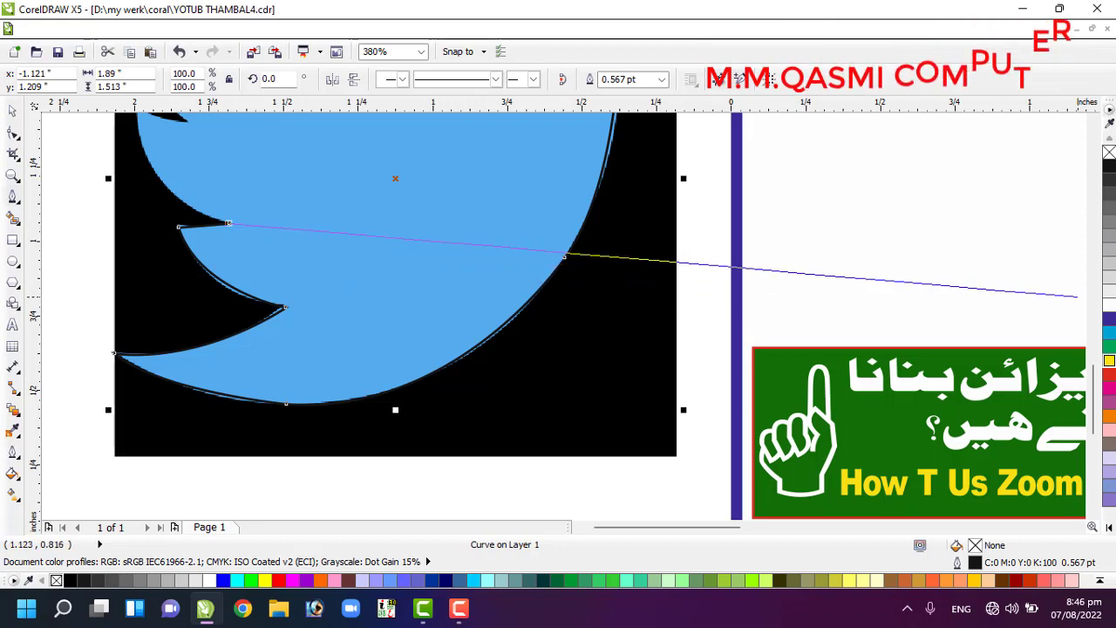
left_click_drag(1094, 419, 1094, 401)
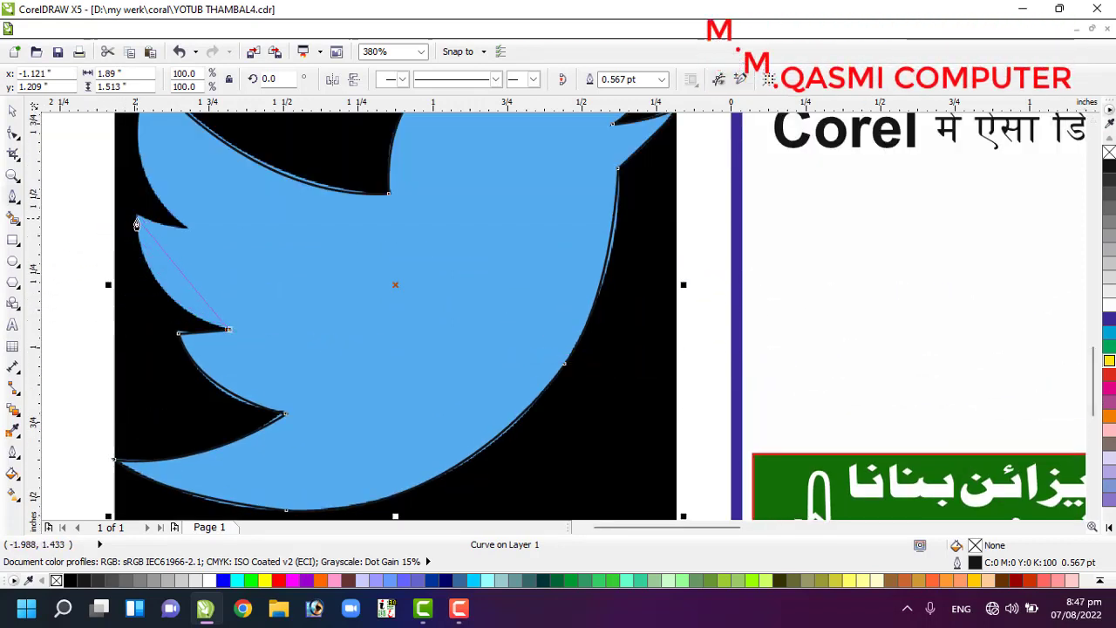
left_click_drag(136, 219, 142, 155)
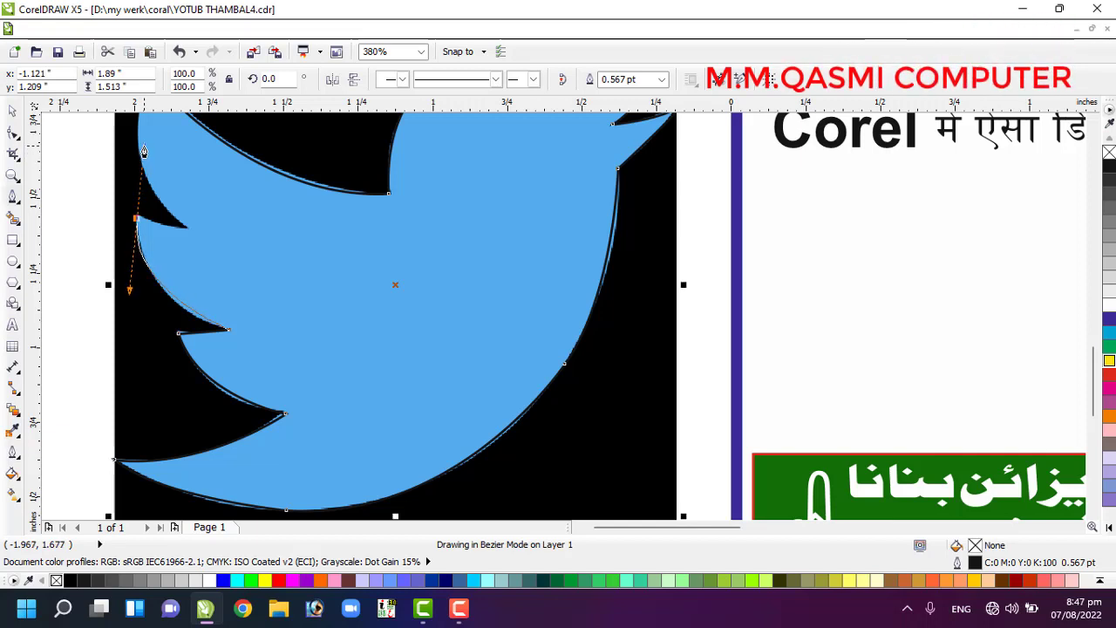
left_click(135, 220)
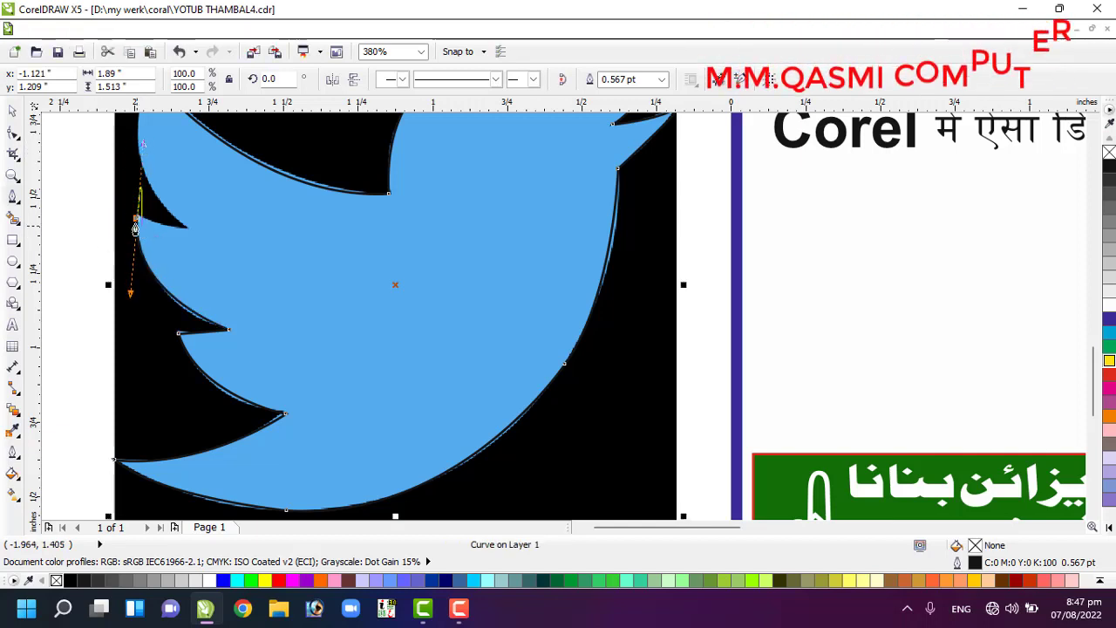
left_click(186, 228)
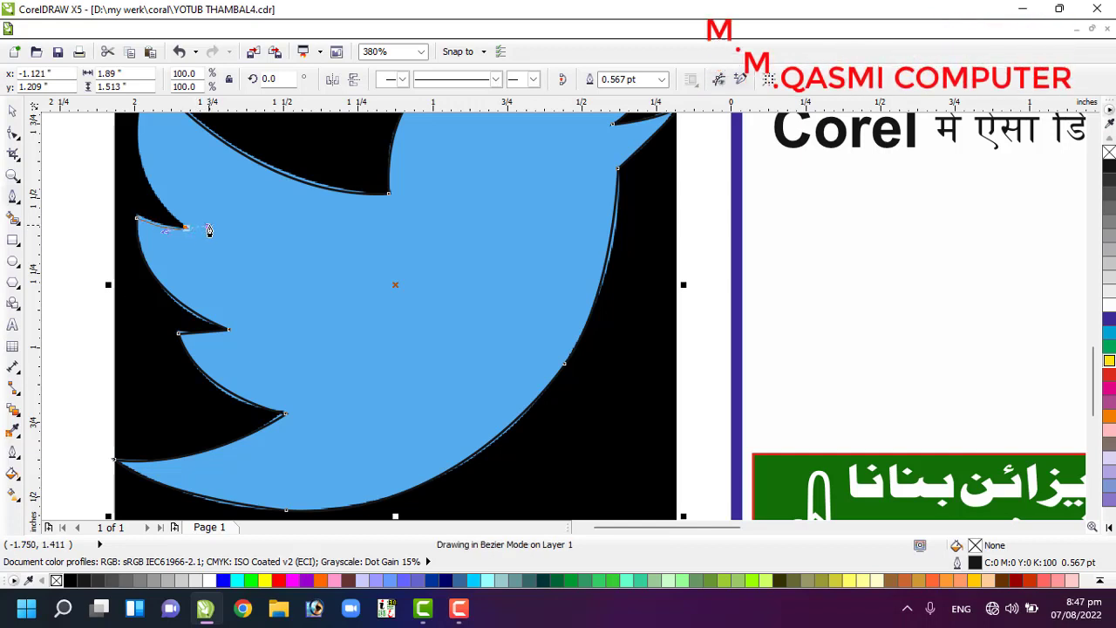
left_click(187, 231)
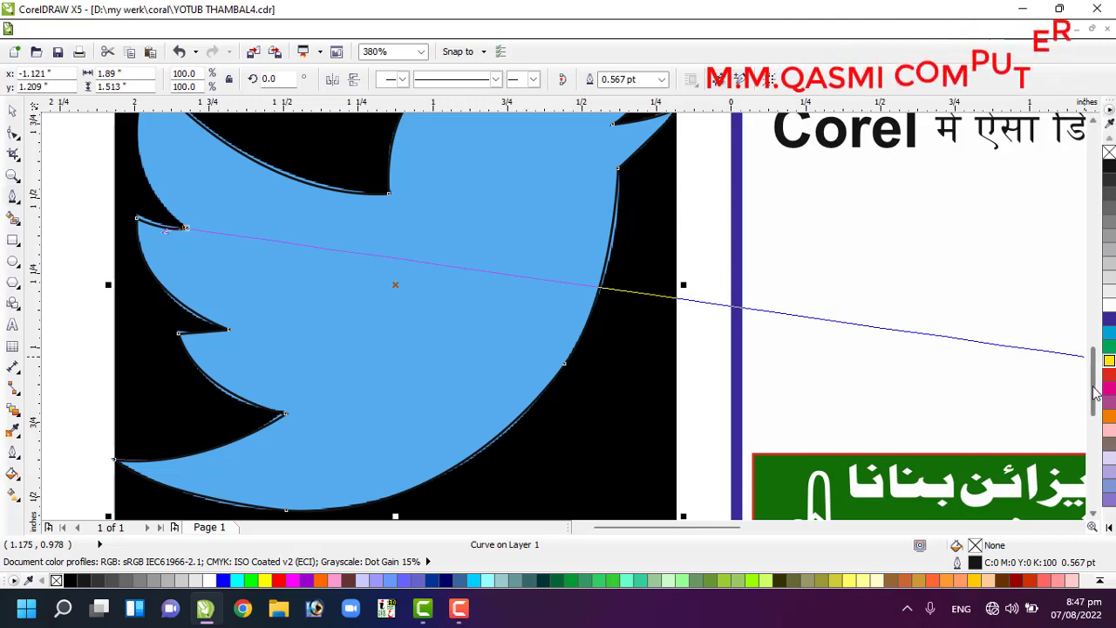
- Try to close the outline from the upper notch to the wing tip's starting node, and undo the closing segment
left_click_drag(1095, 391, 1096, 368)
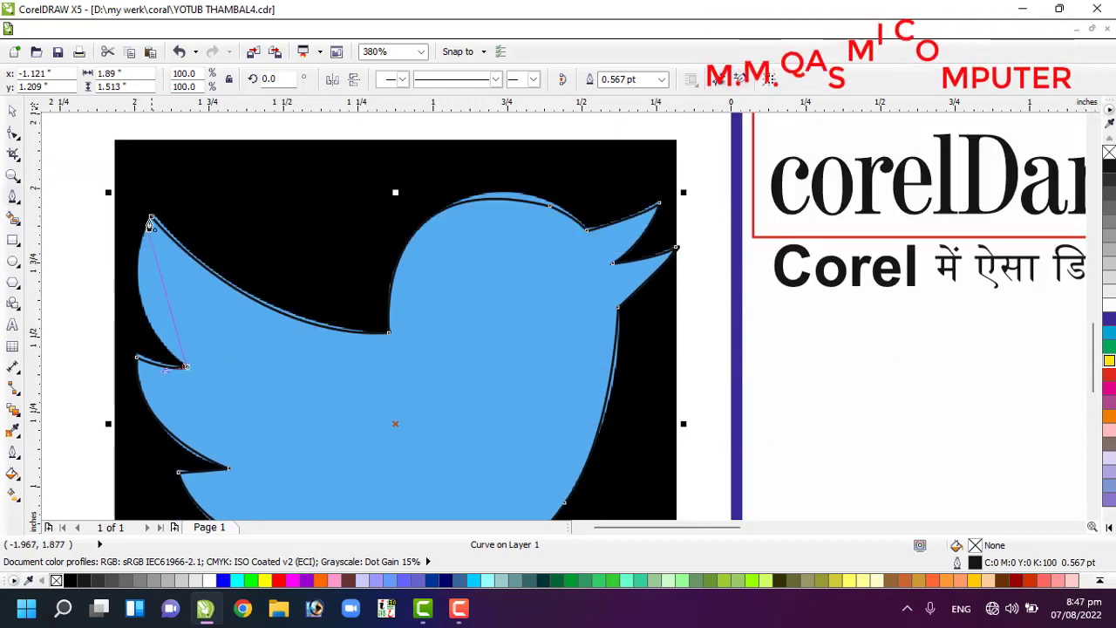
left_click(154, 218)
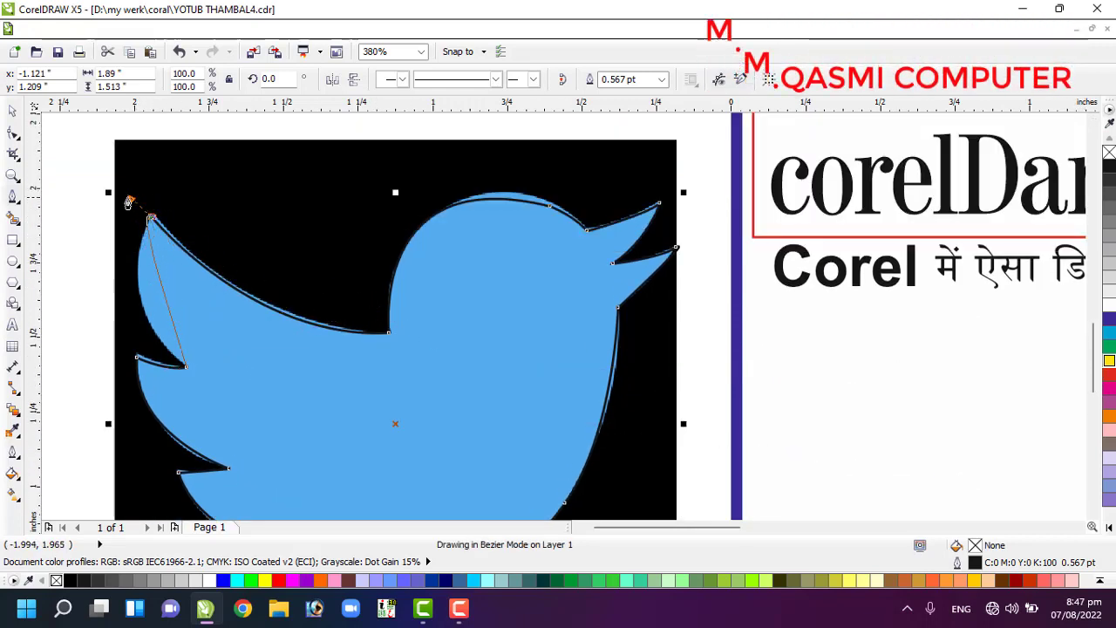
left_click_drag(128, 202, 114, 205)
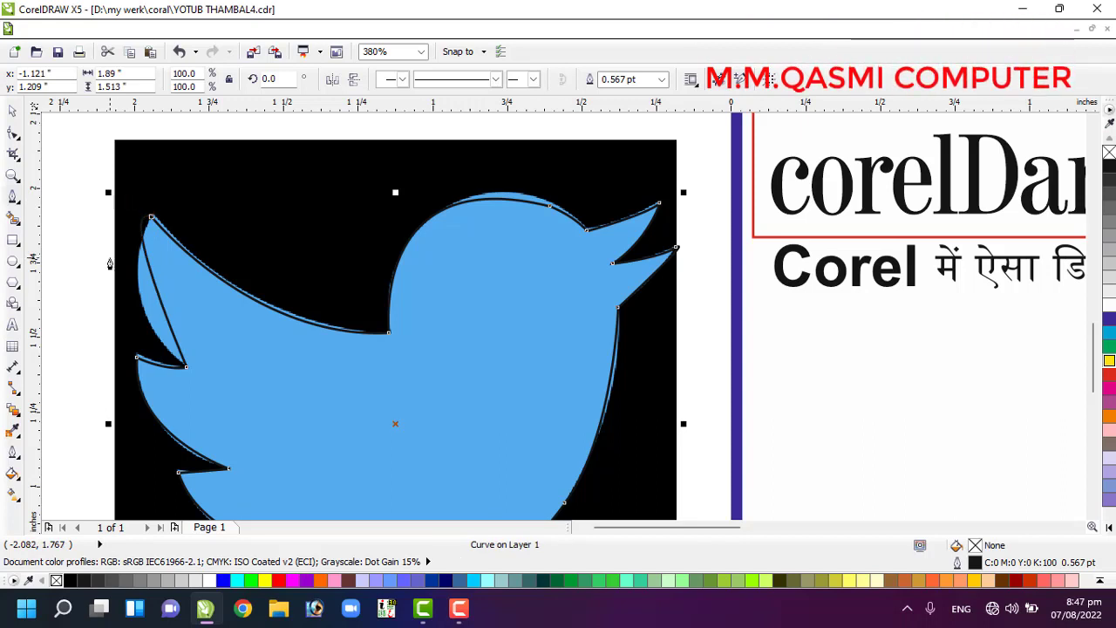
key("ctrl+z")
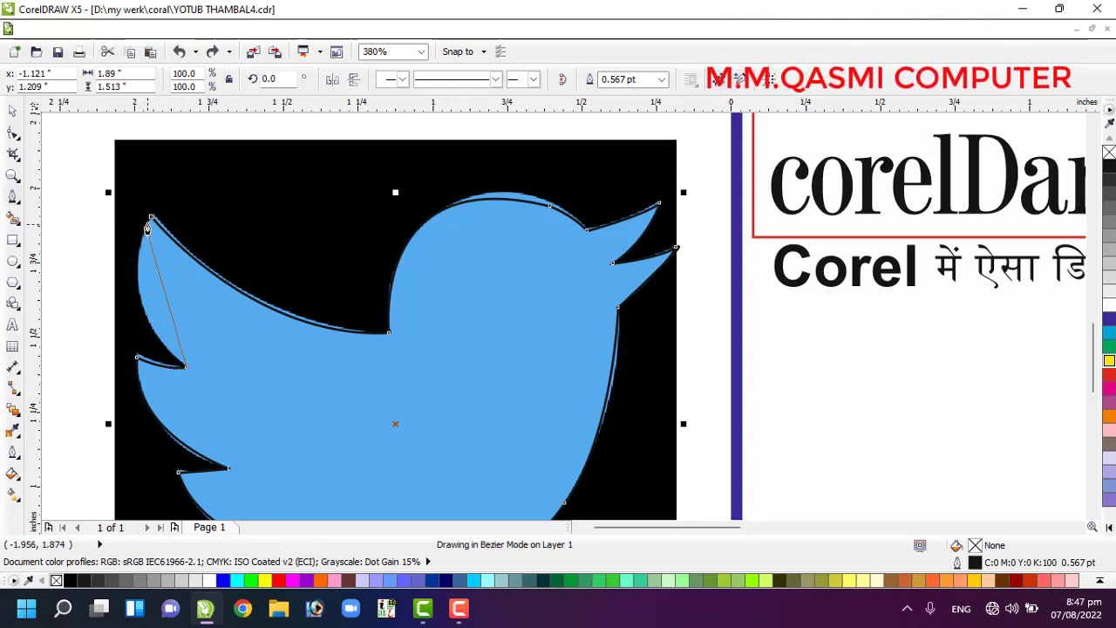
- Curve the path along the upper feather's outer edge and close the outline at the wing tip
left_click_drag(164, 205, 182, 158)
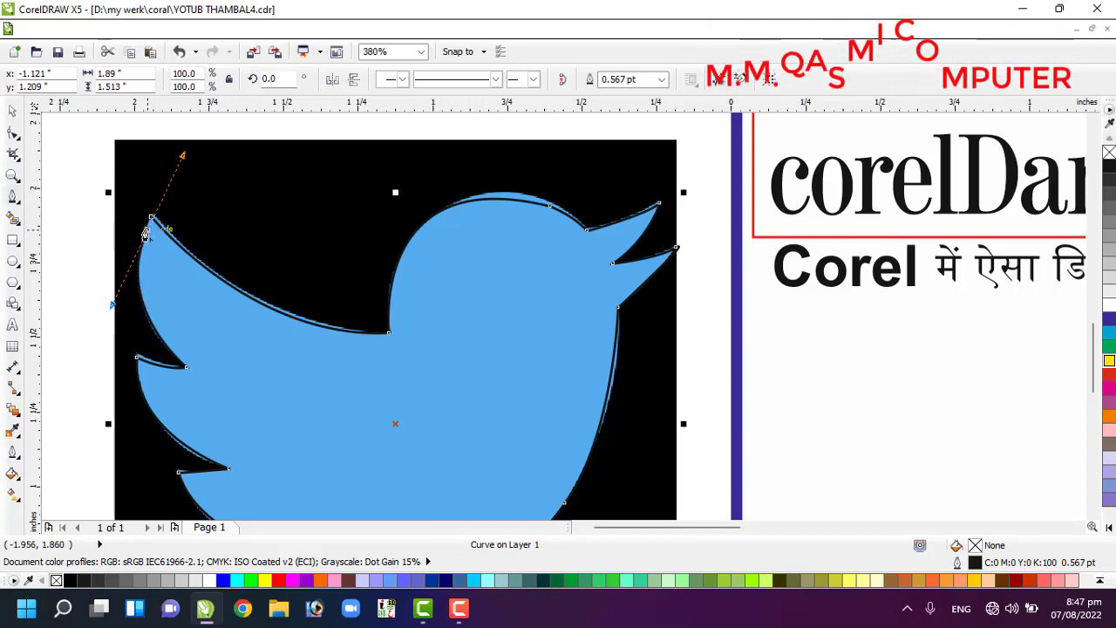
left_click(148, 230, "alt")
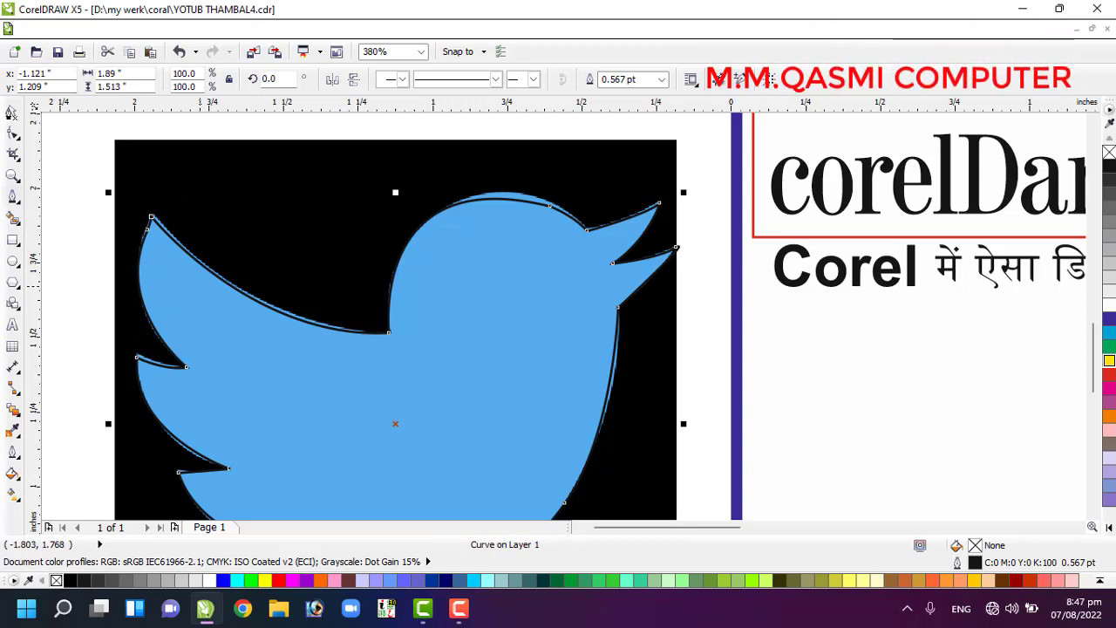
- Move the traced bird outline off the bitmap onto the banner, centred at about x 1.8, y 1.0 inches
left_click(14, 112)
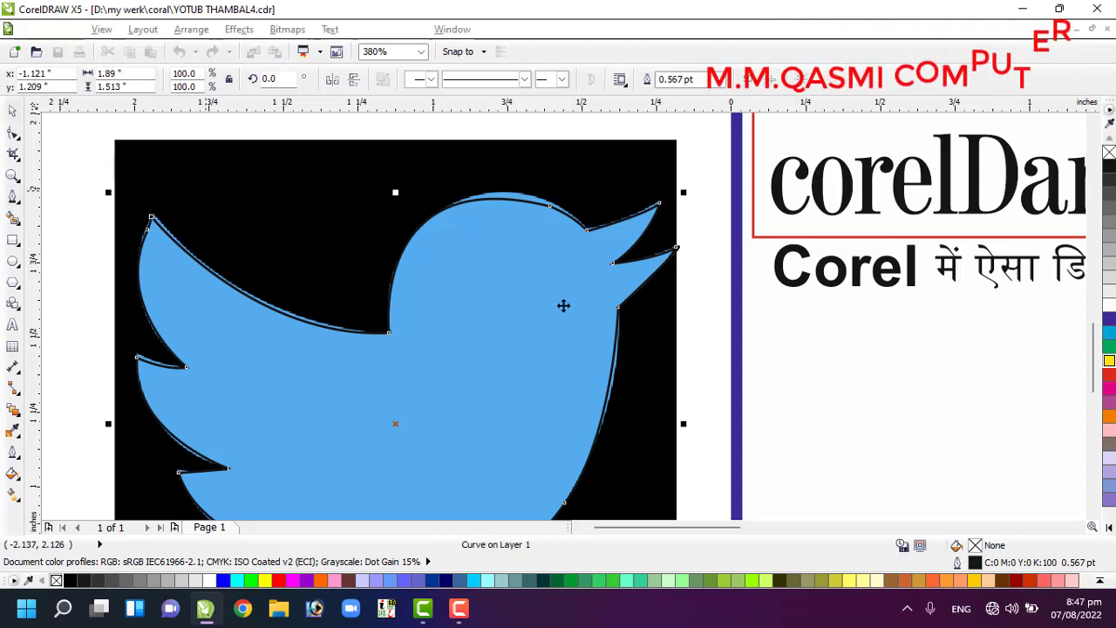
left_click_drag(461, 405, 872, 328)
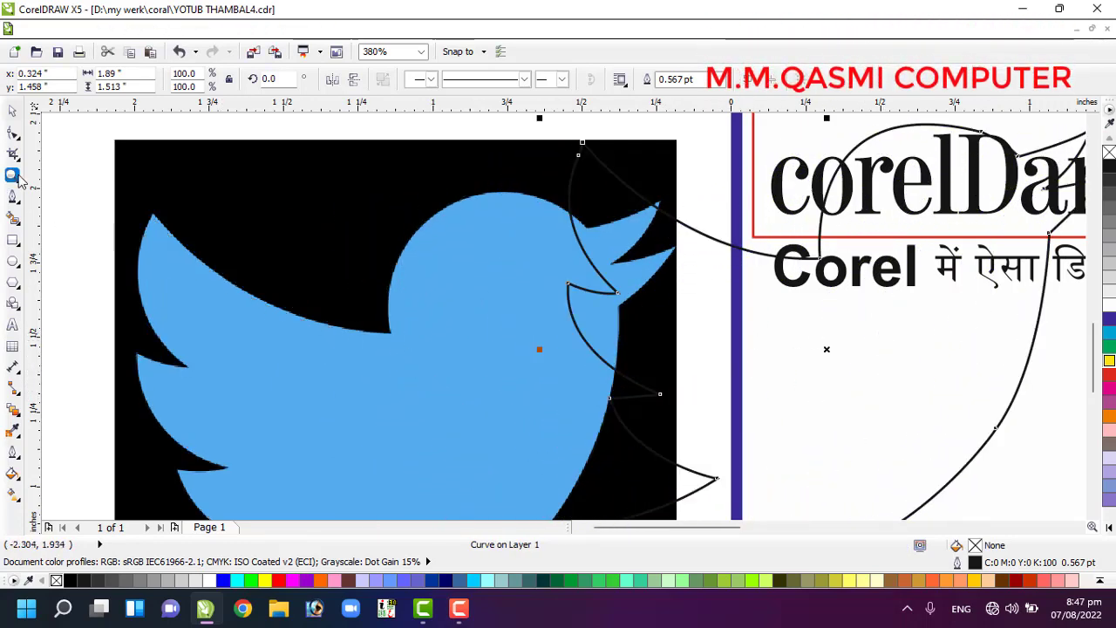
left_click(14, 177)
right_click(503, 369)
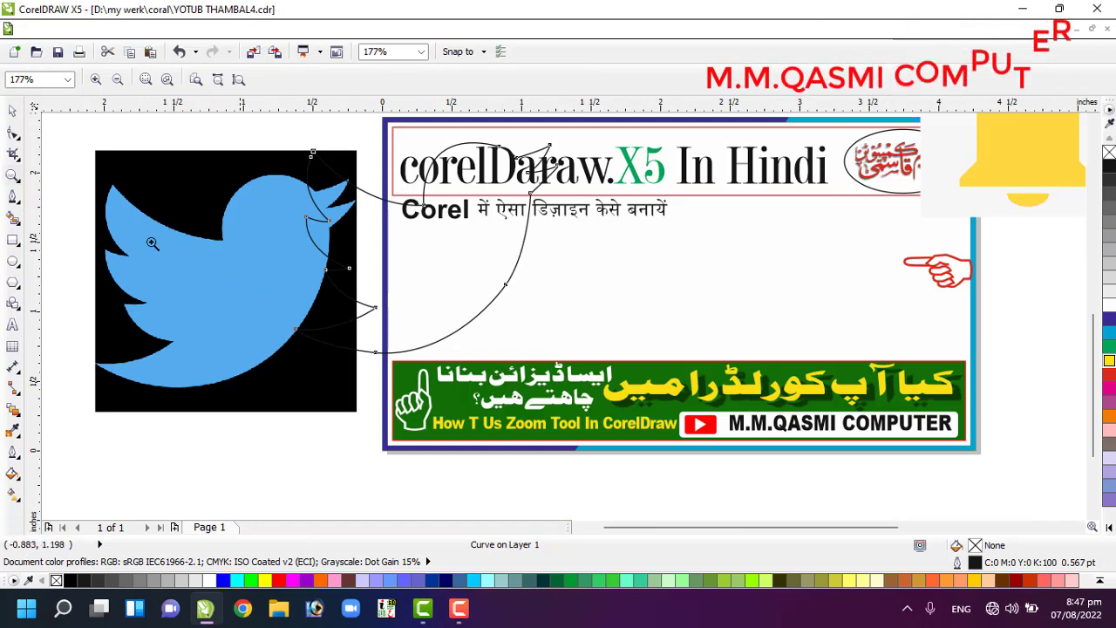
key("space")
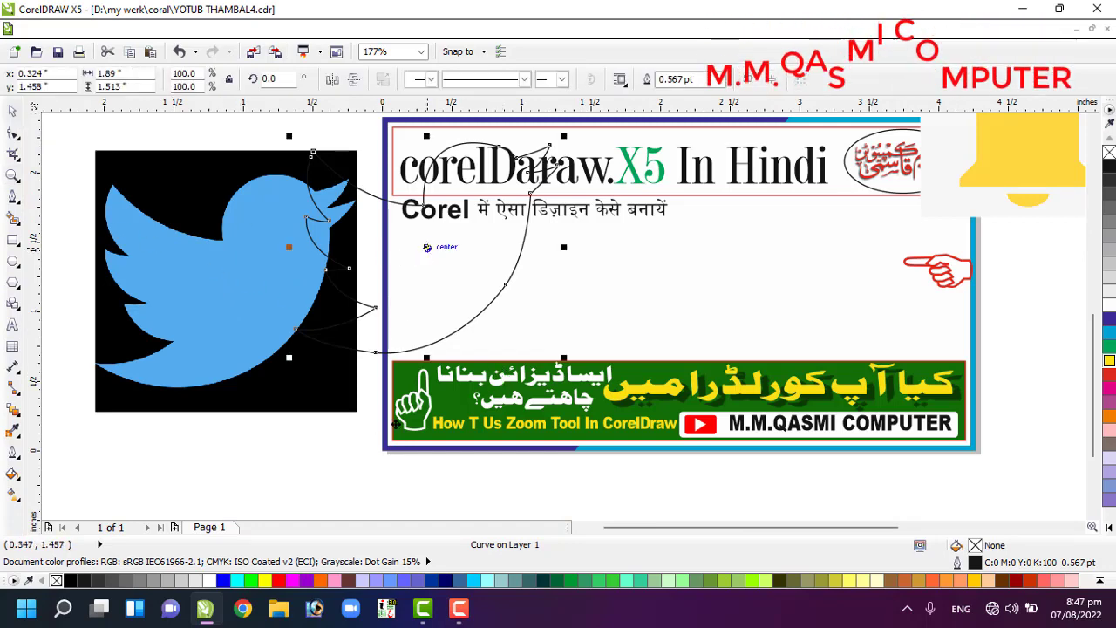
left_click_drag(427, 247, 635, 305)
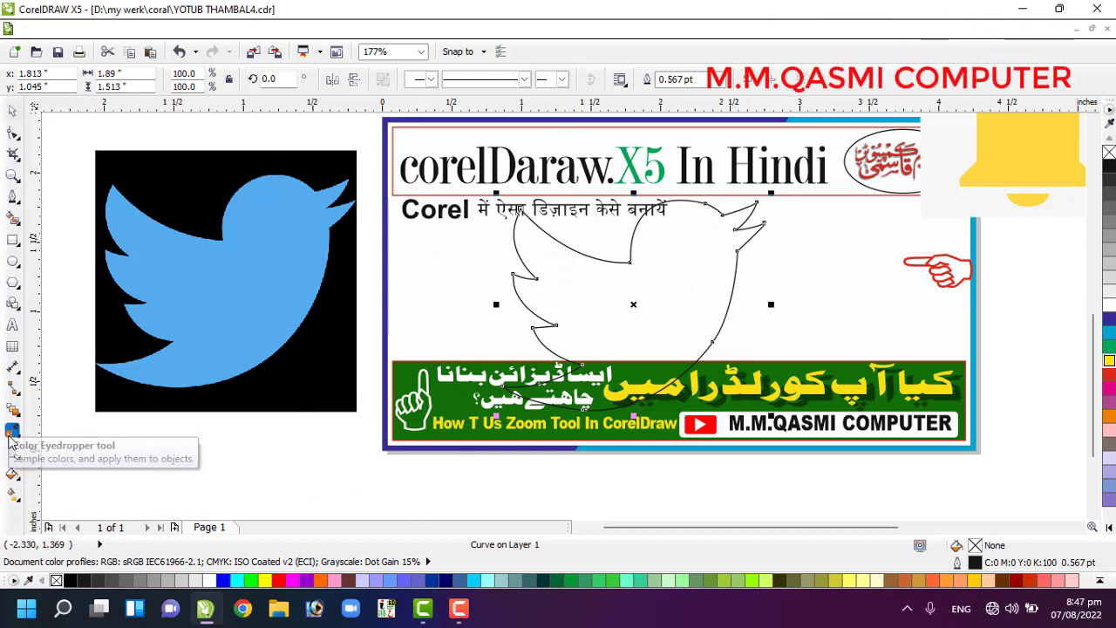
- Sample the bitmap bird's blue with the Color Eyedropper and fill the traced outline with it
left_click(11, 435)
left_click(264, 272)
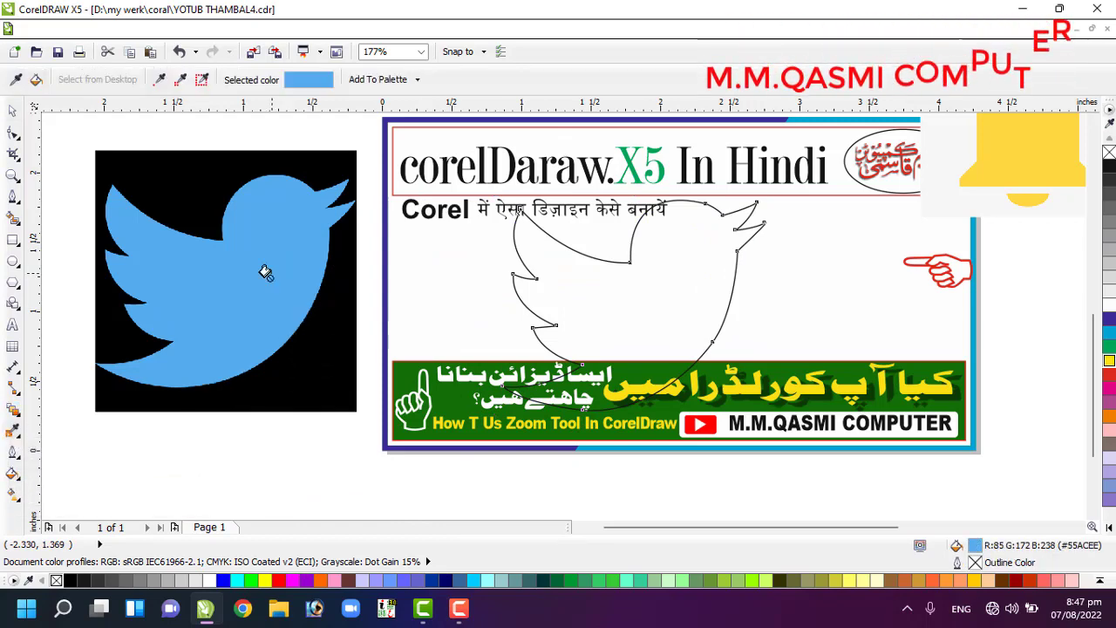
left_click(599, 300)
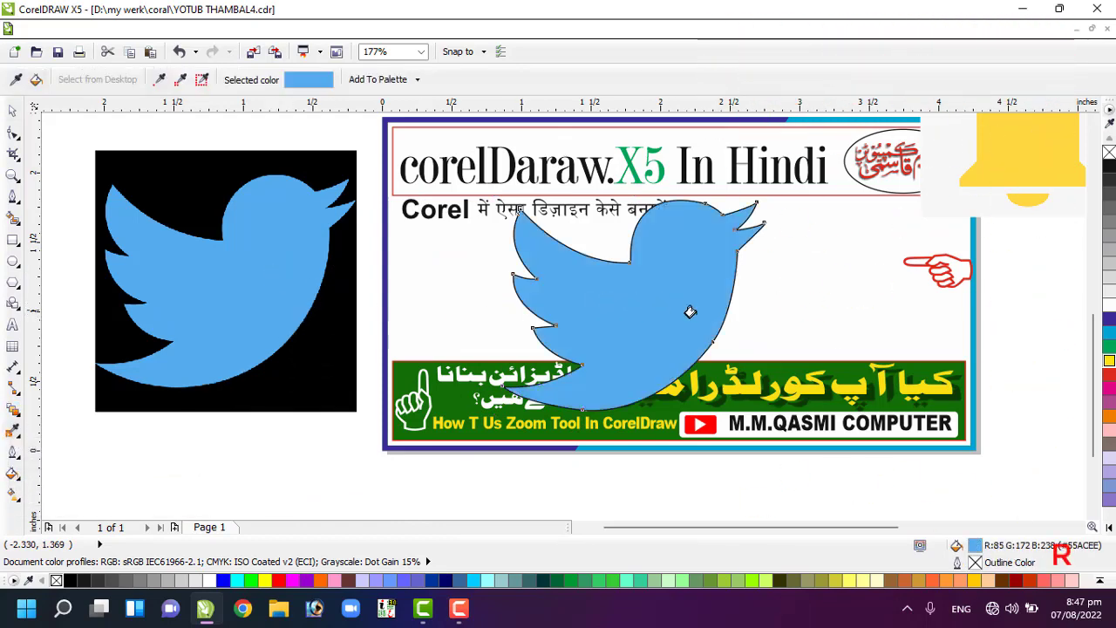